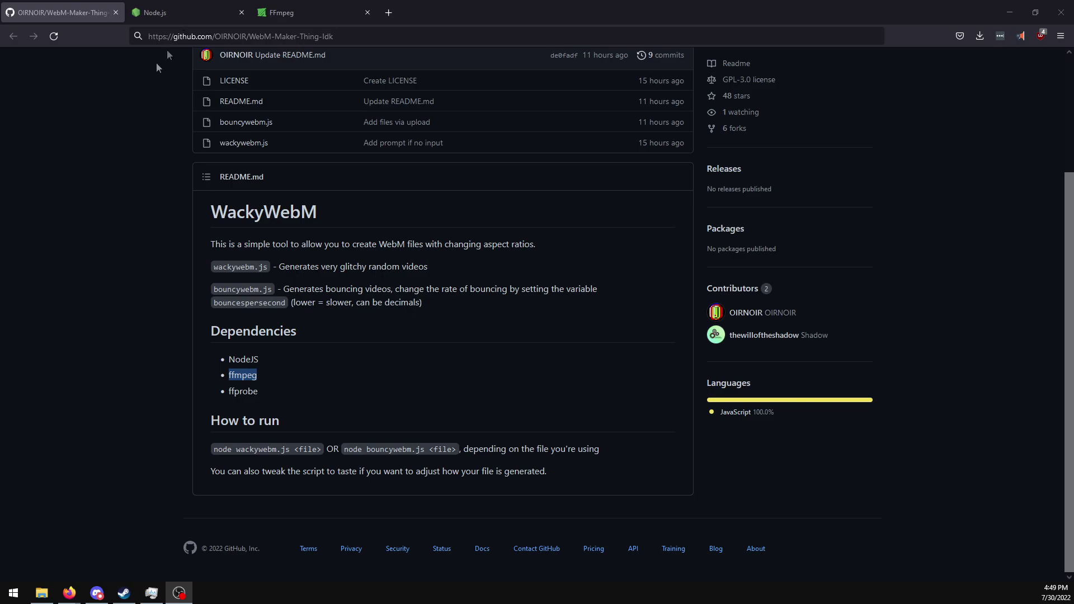
# Download the Node.js 18.7.0 Current installer for Windows and launch node-v18.7.0-x64.msi
pyautogui.click(196, 13)
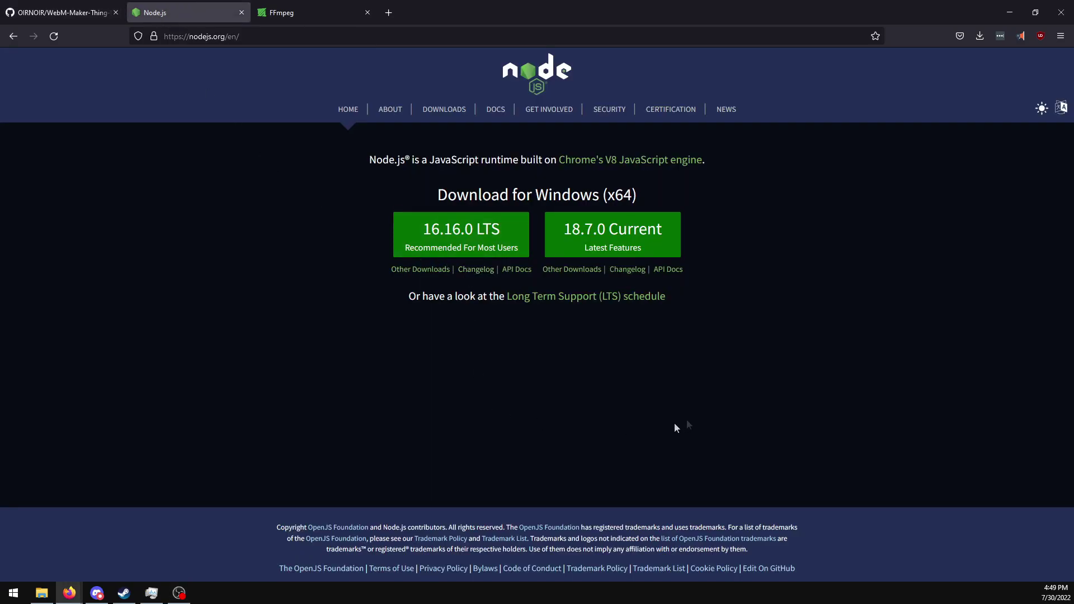
pyautogui.click(616, 229)
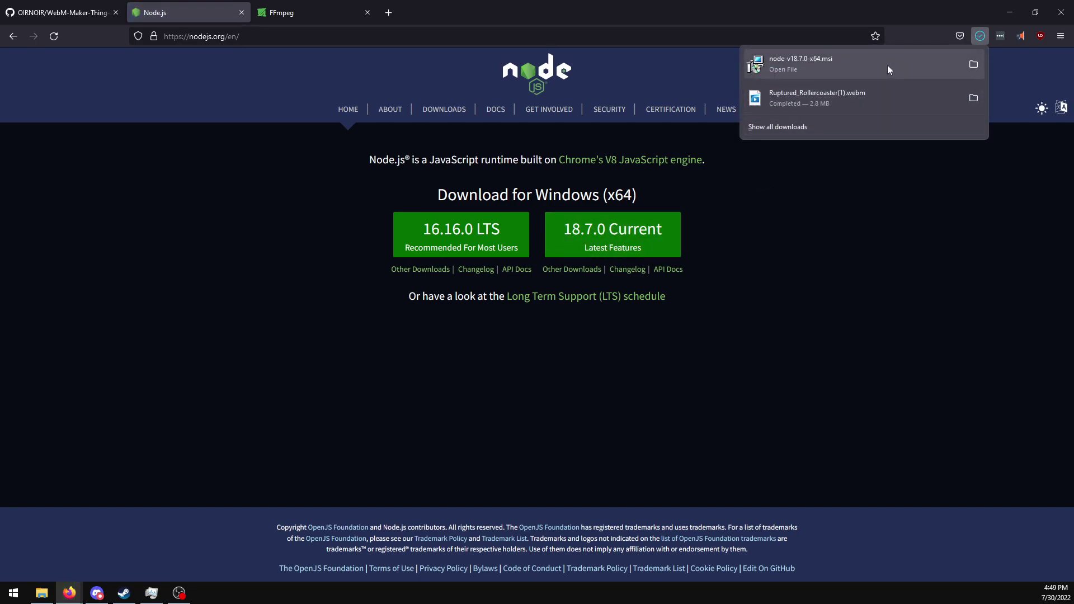
pyautogui.click(887, 64)
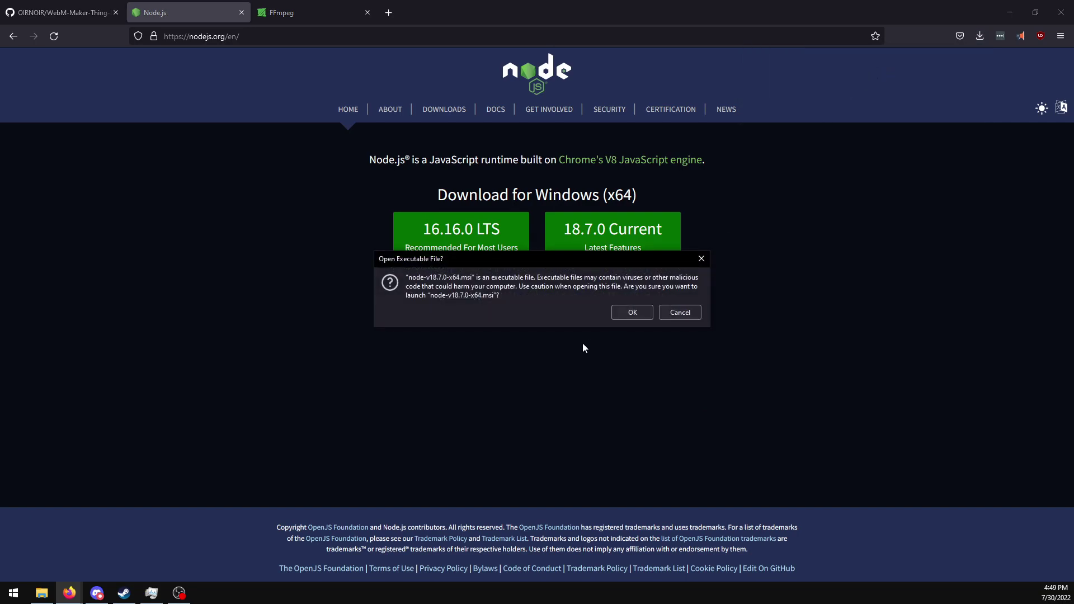
pyautogui.click(625, 313)
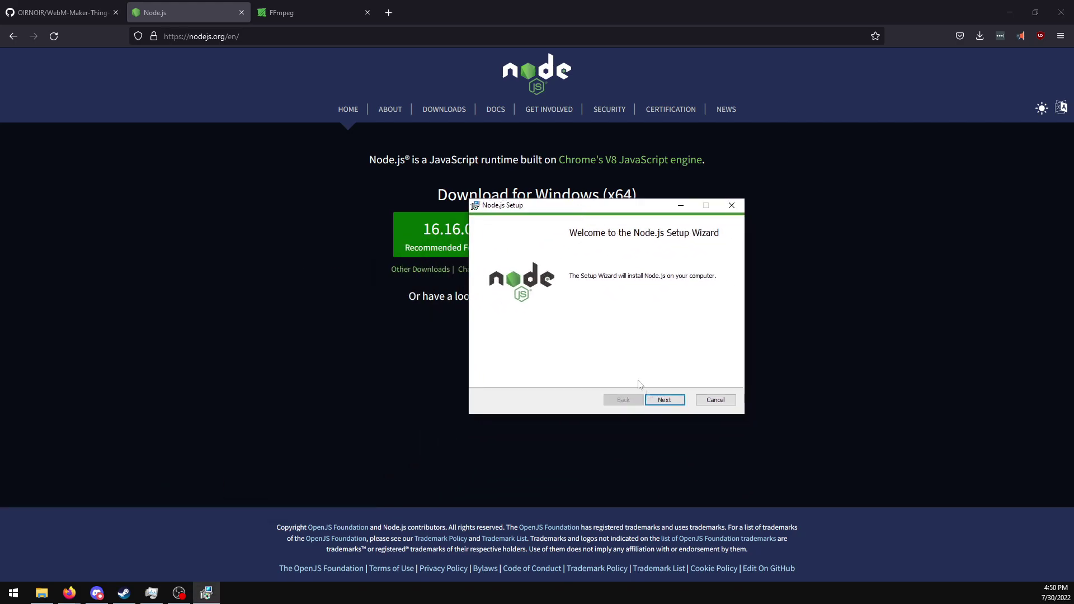
# Accept the Node.js licence agreement and proceed through setup with the destination C:\Program Files\nodejs\ and the default features
pyautogui.click(665, 399)
pyautogui.click(494, 373)
pyautogui.click(665, 400)
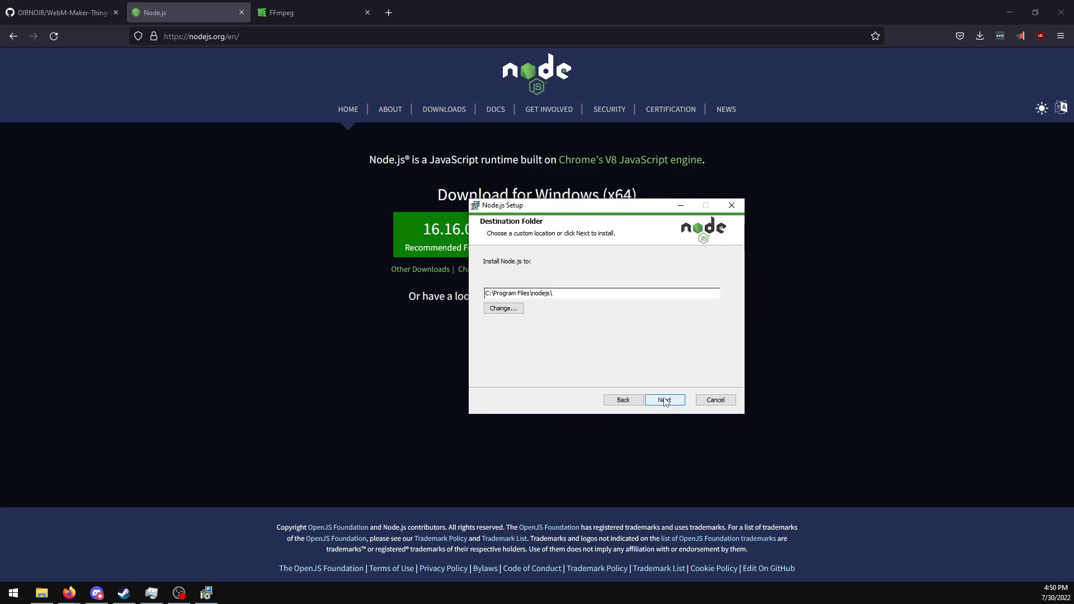
pyautogui.click(664, 400)
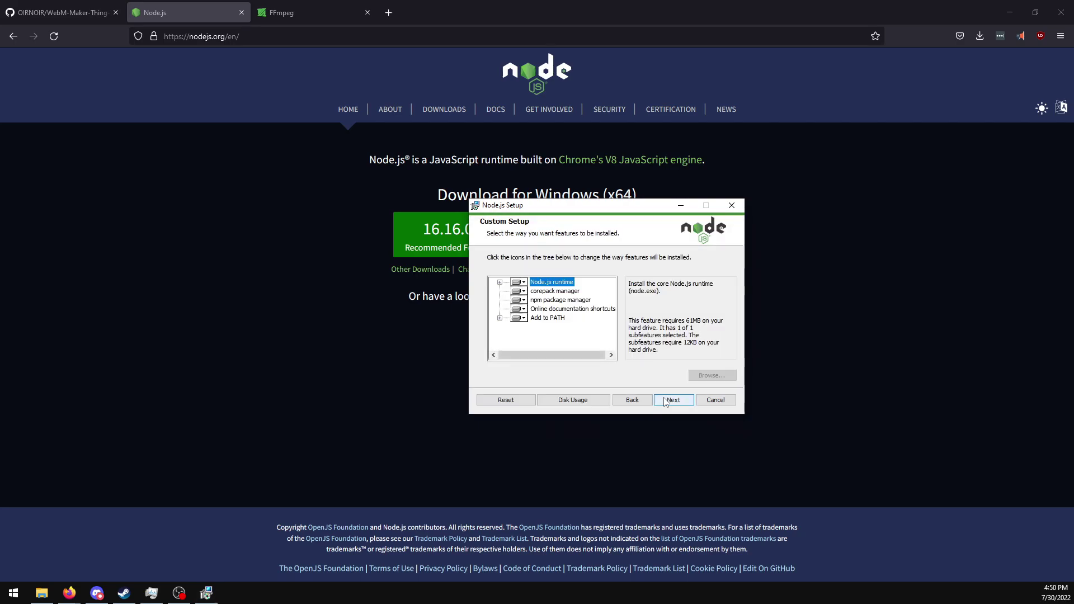
pyautogui.click(665, 401)
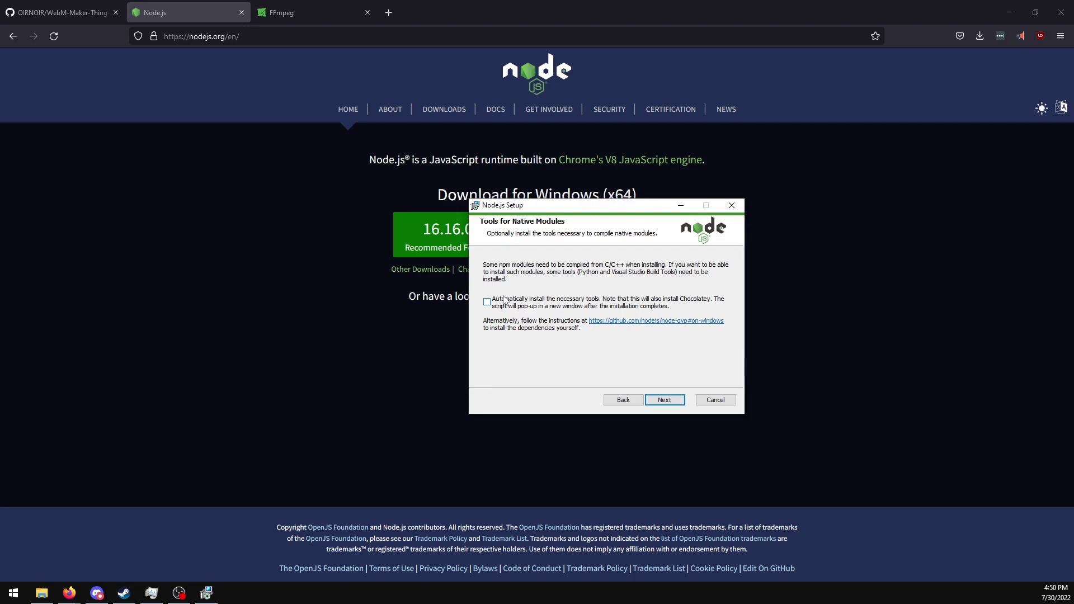
pyautogui.click(665, 402)
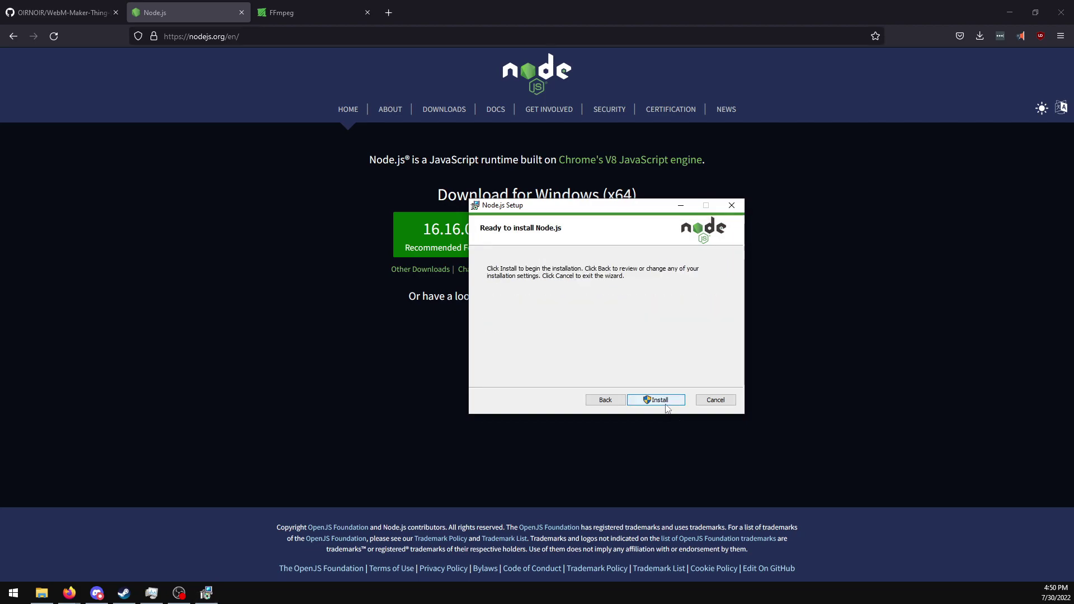
# Install Node.js, then finish the setup wizard and dismiss the additional tools installation script
pyautogui.click(666, 401)
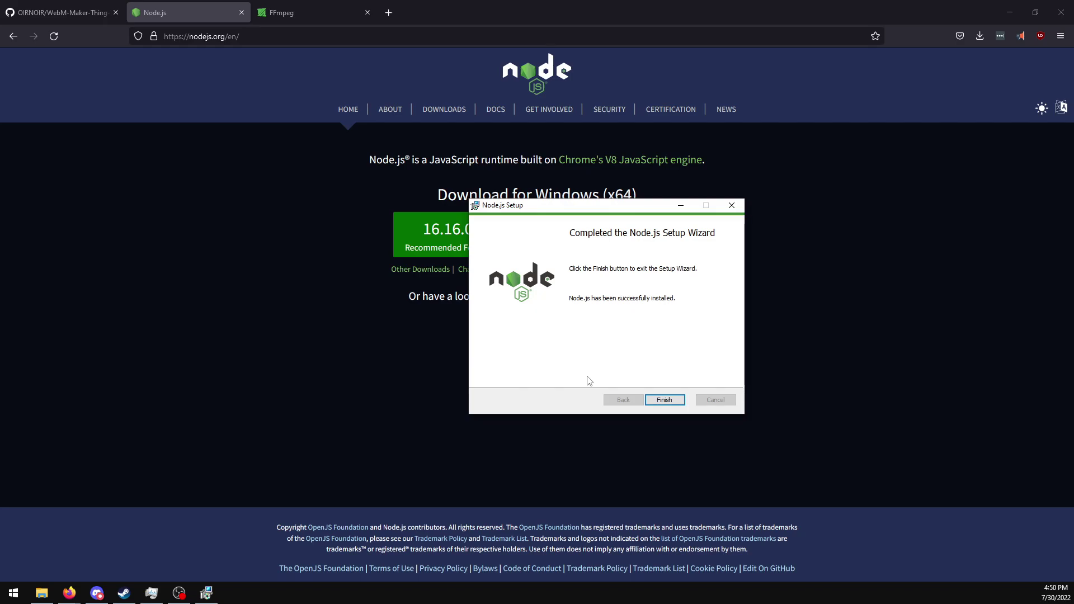
pyautogui.click(665, 400)
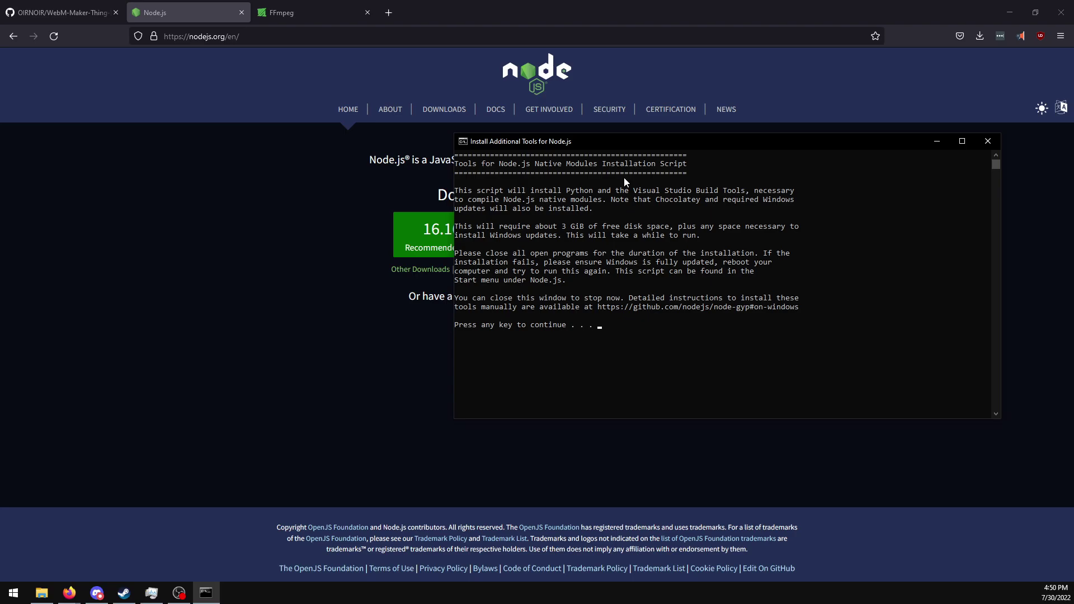
pyautogui.click(987, 141)
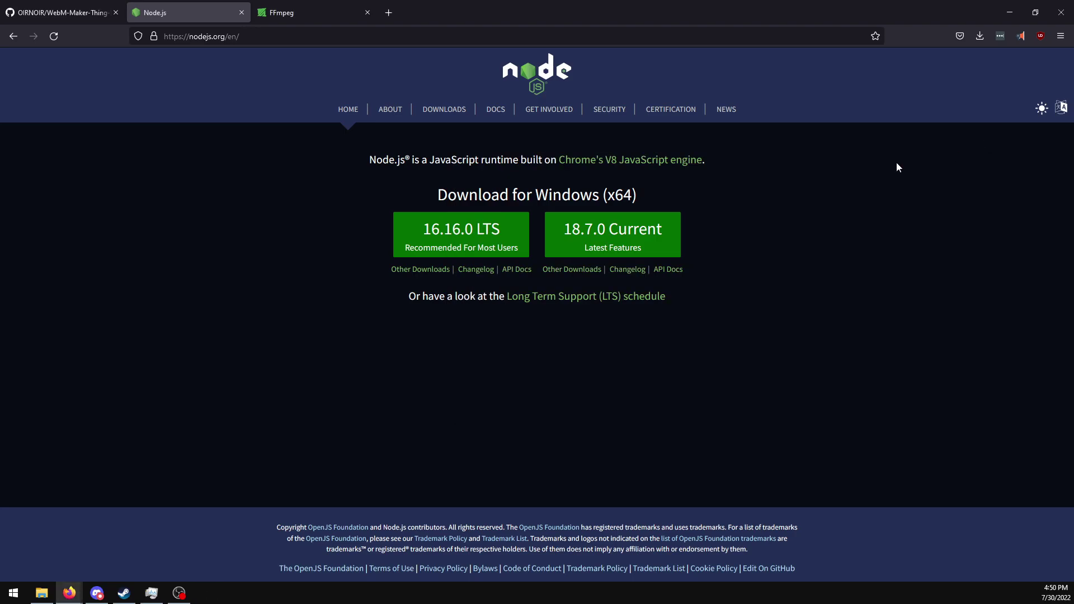
# Go to the FFmpeg download page and open the Windows builds from gyan.dev
pyautogui.click(255, 7)
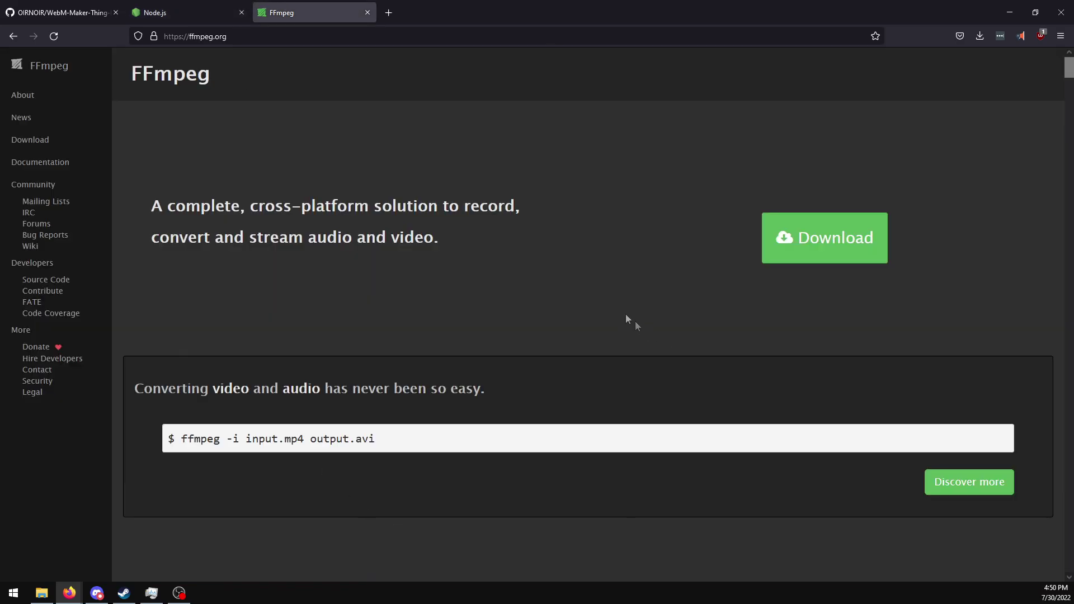
pyautogui.scroll(-15, 579, 310)
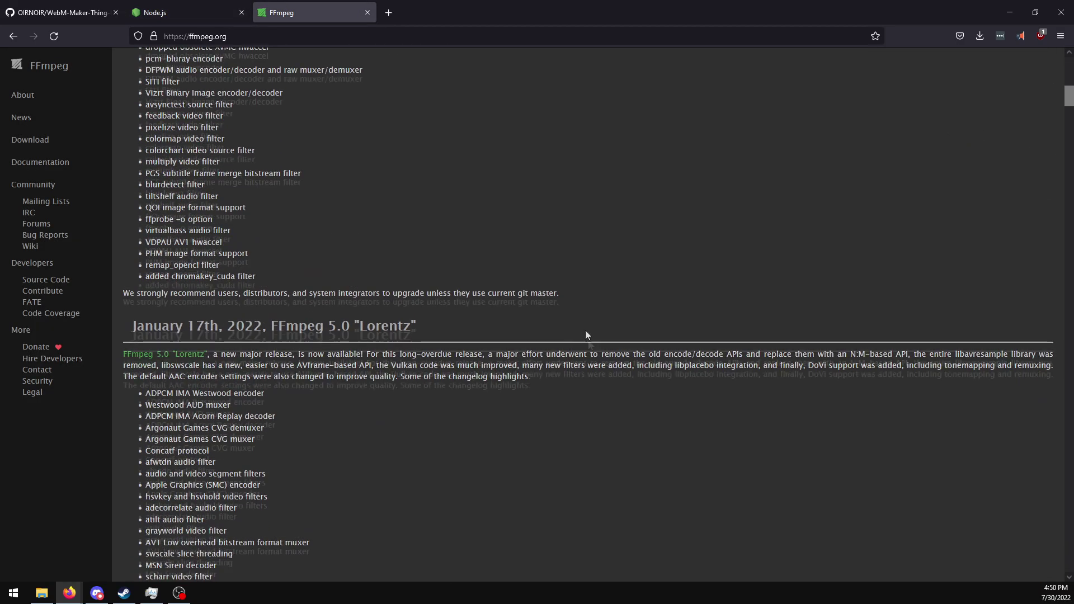
pyautogui.scroll(15, 585, 335)
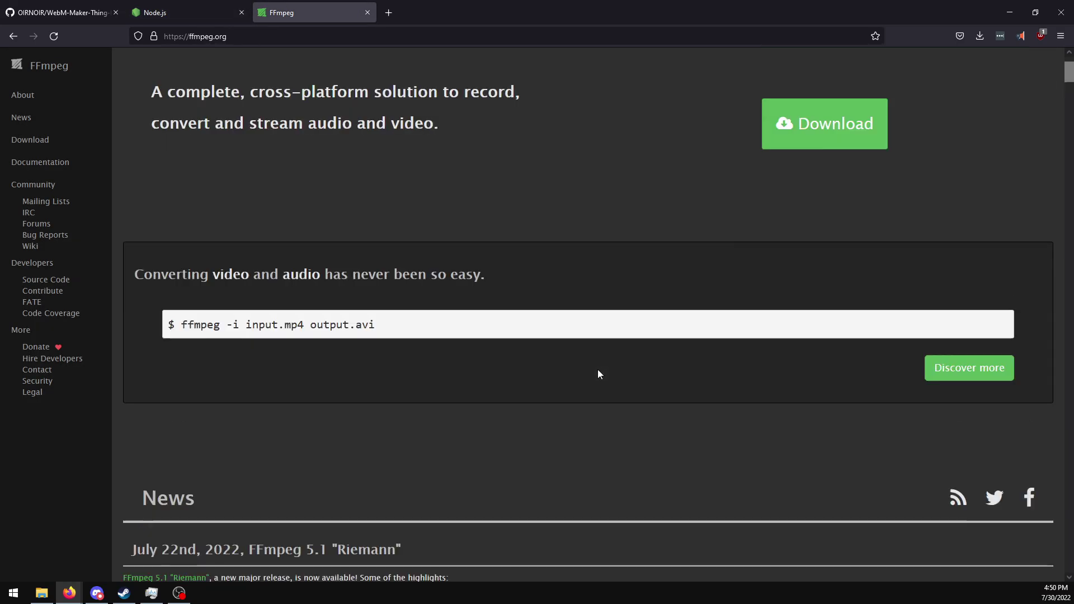
pyautogui.click(791, 139)
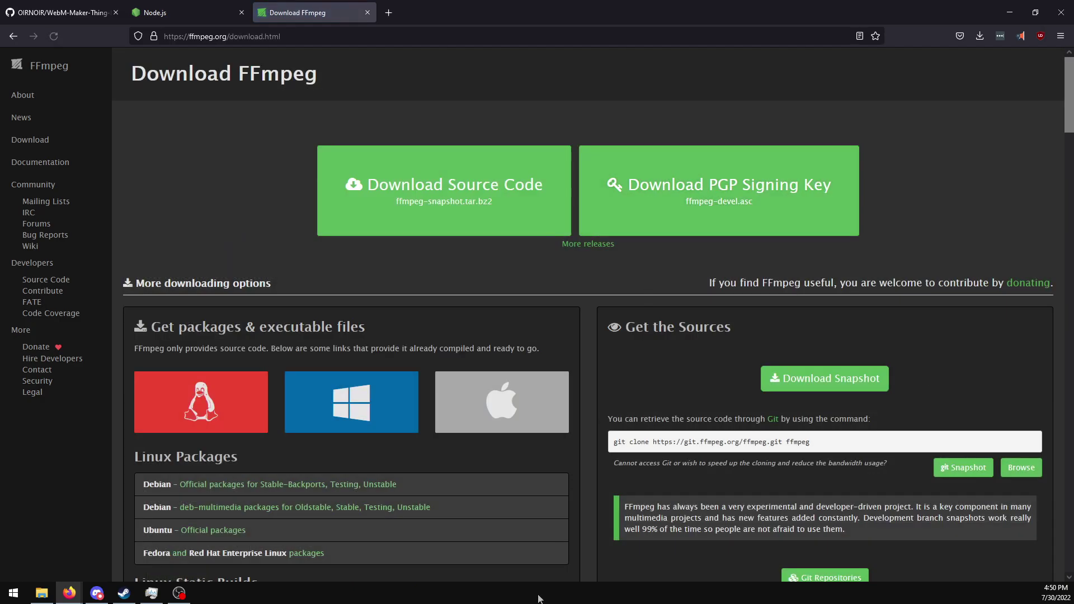
pyautogui.moveTo(395, 404)
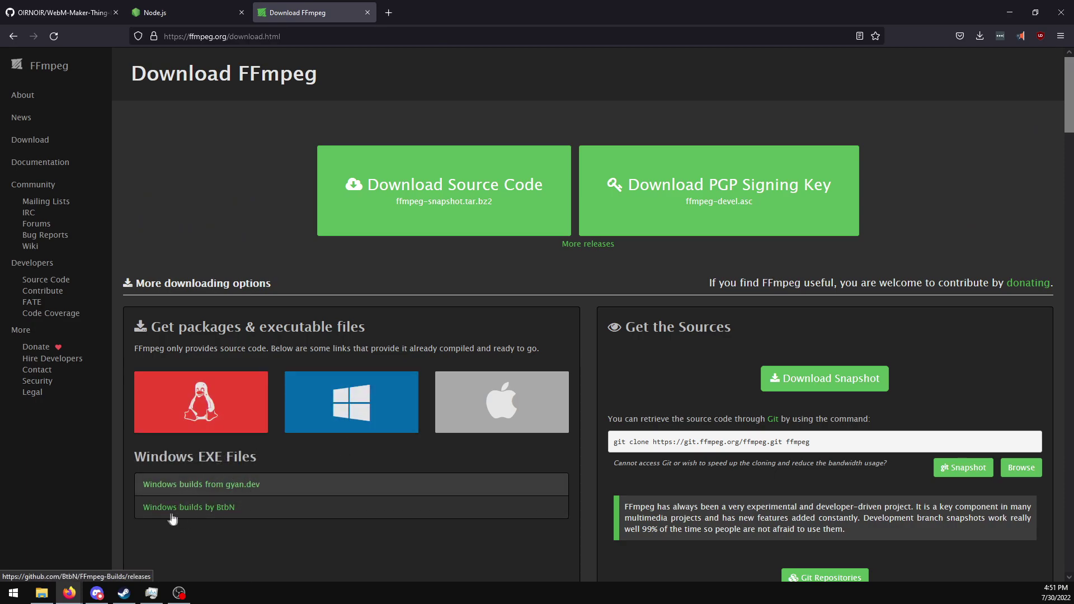
pyautogui.click(205, 492)
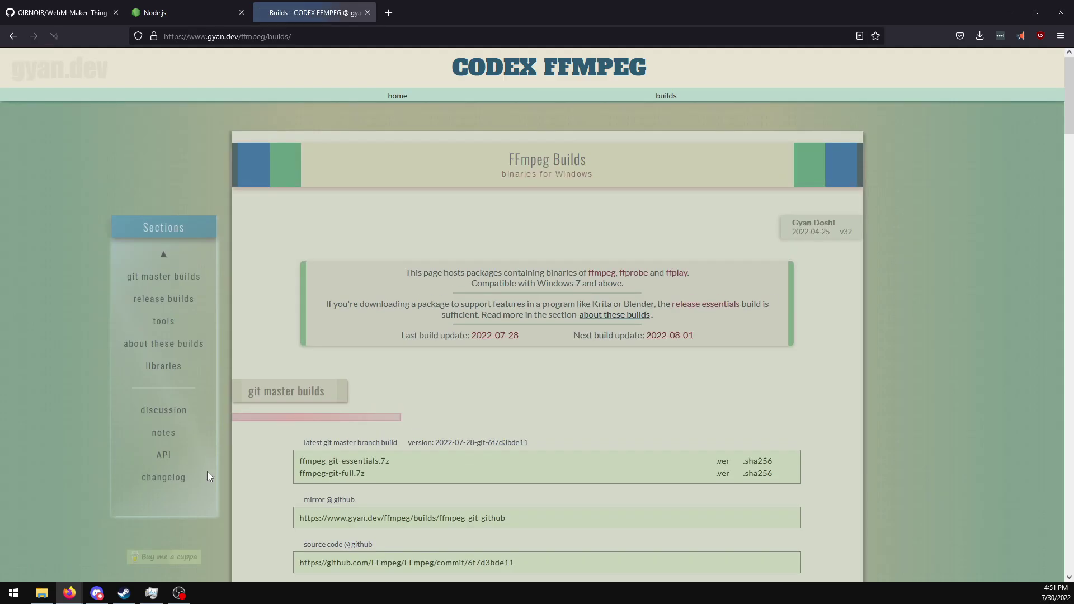
# Download the latest full release build of FFmpeg, ffmpeg-release-full.7z, from the release builds section
pyautogui.scroll(-4, 411, 395)
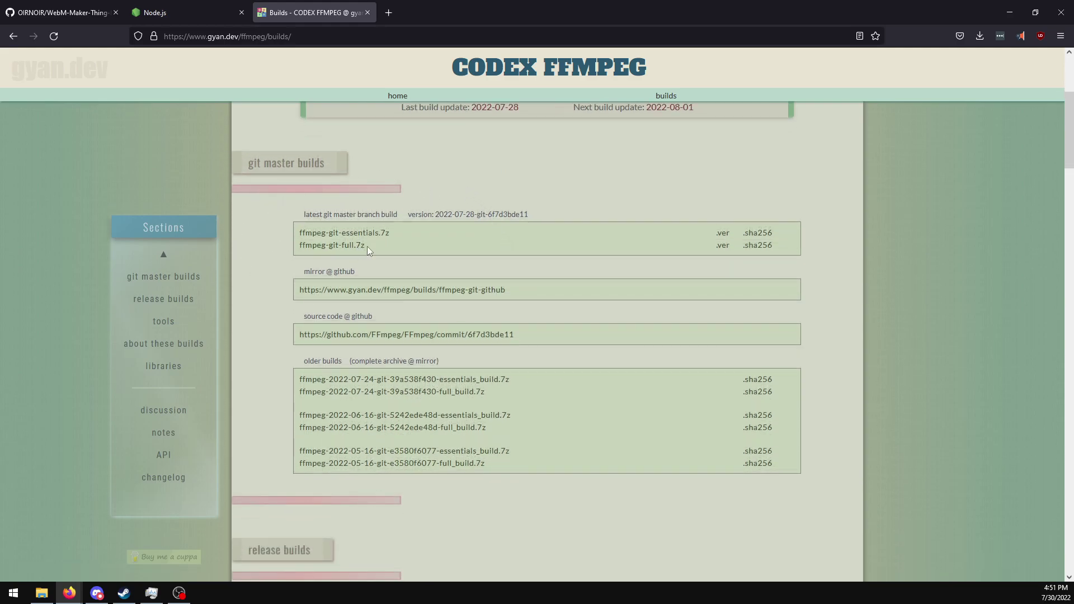
pyautogui.scroll(-5, 260, 176)
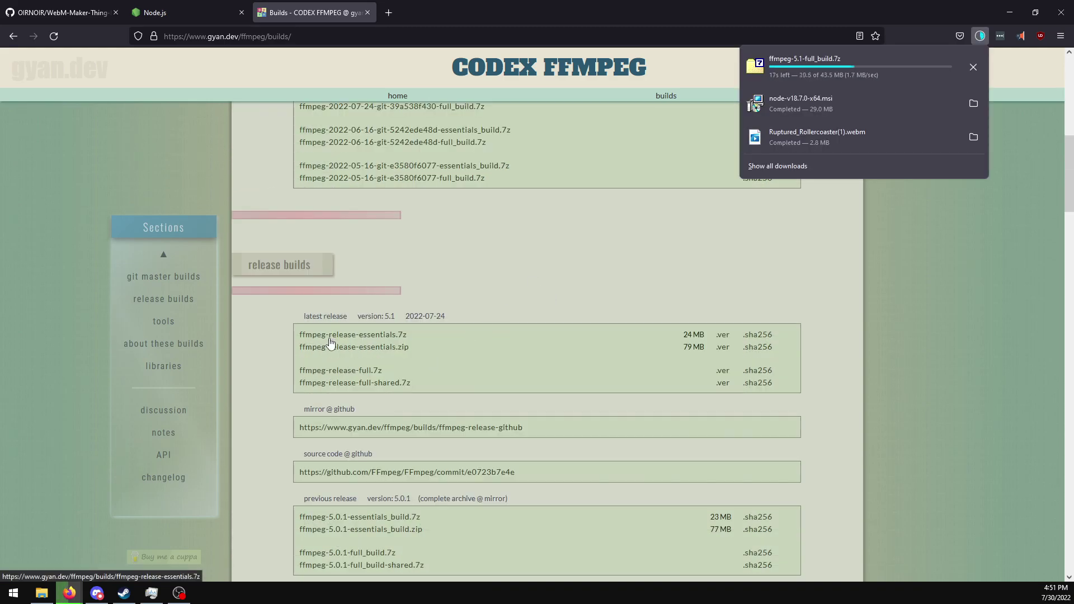
pyautogui.click(283, 386)
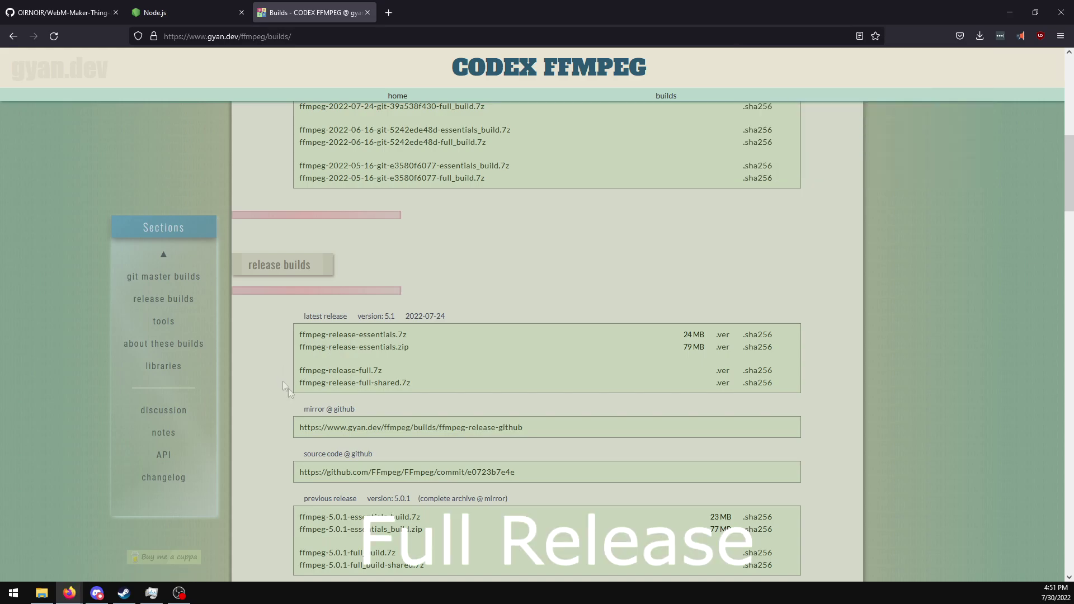
pyautogui.click(338, 373)
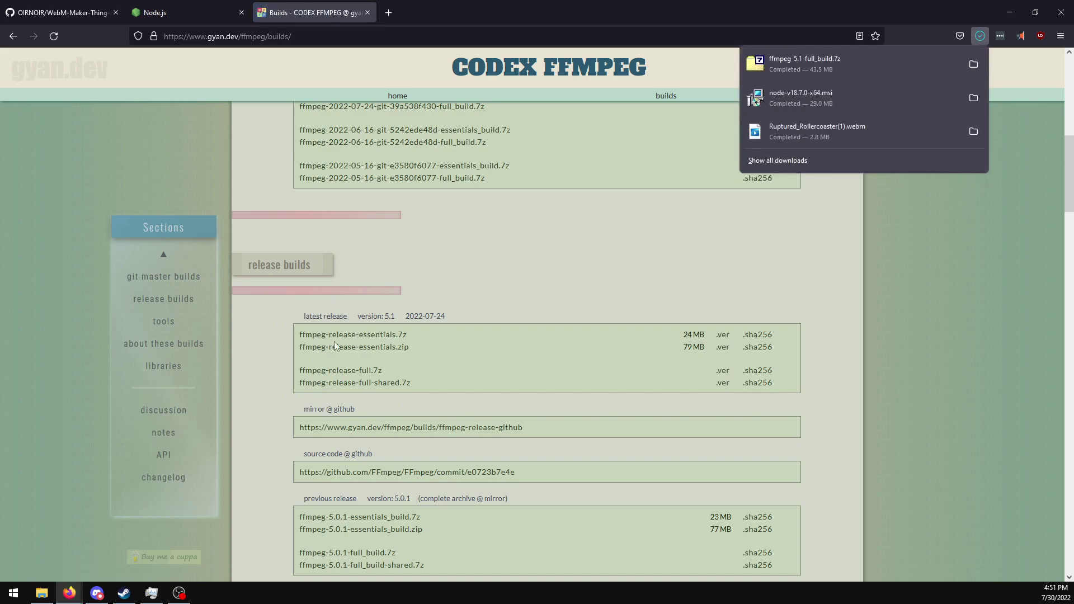
# Open the downloaded ffmpeg-5.1-full_build.7z and select everything inside its ffmpeg-5.1-full_build folder, with the desktop uncovered
pyautogui.click(838, 58)
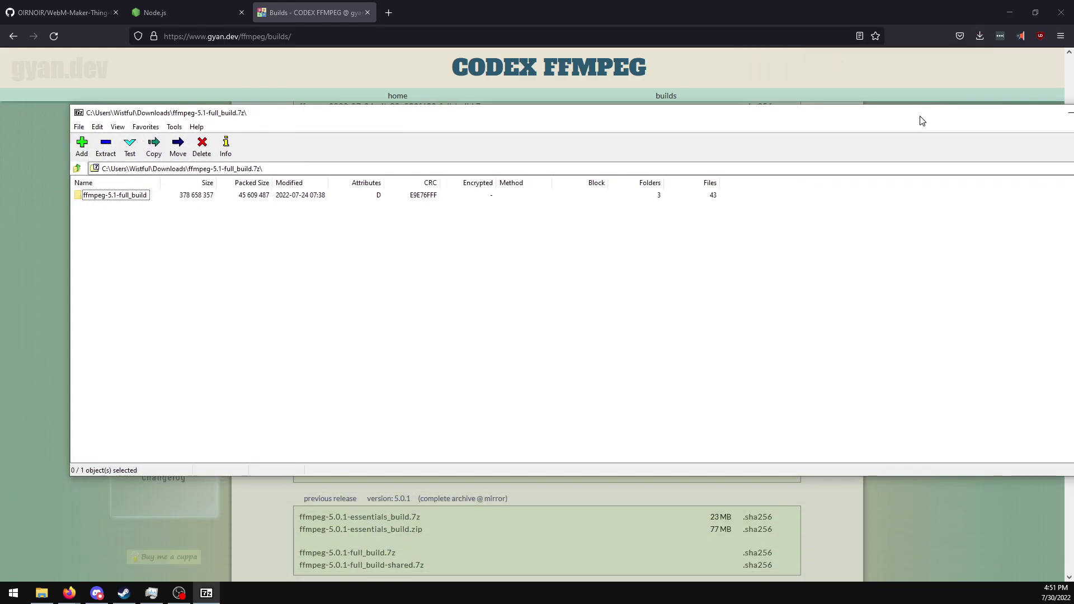
pyautogui.moveTo(917, 117); pyautogui.dragTo(869, 123)
pyautogui.doubleClick(81, 200)
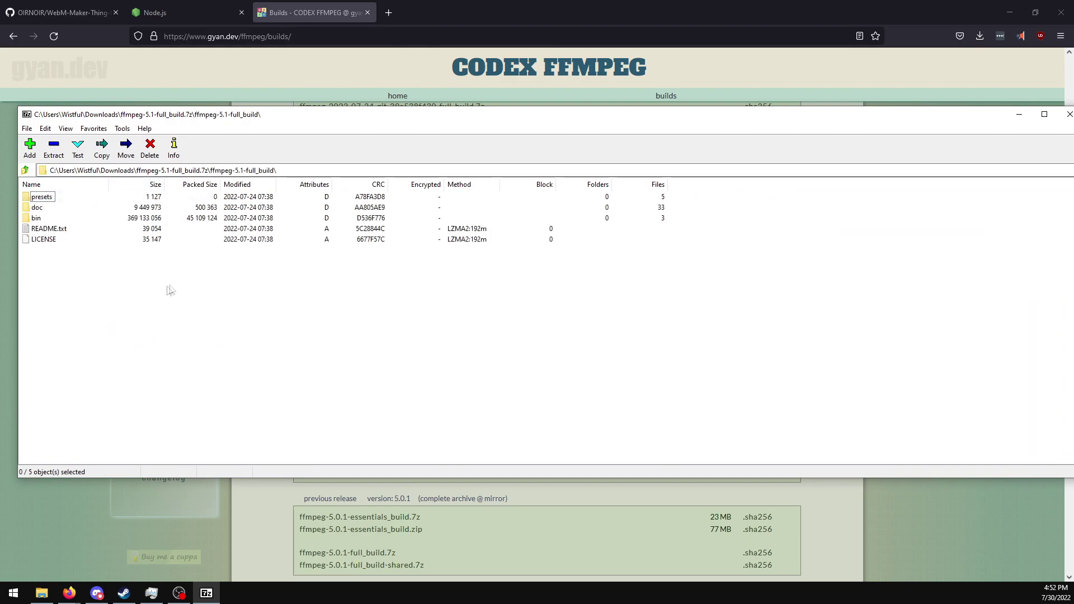
pyautogui.moveTo(598, 7); pyautogui.dragTo(679, 199)
pyautogui.moveTo(55, 313); pyautogui.dragTo(34, 204)
# Create a new folder on the desktop and name it FFMPEG
pyautogui.rightClick(313, 33)
pyautogui.moveTo(341, 152)
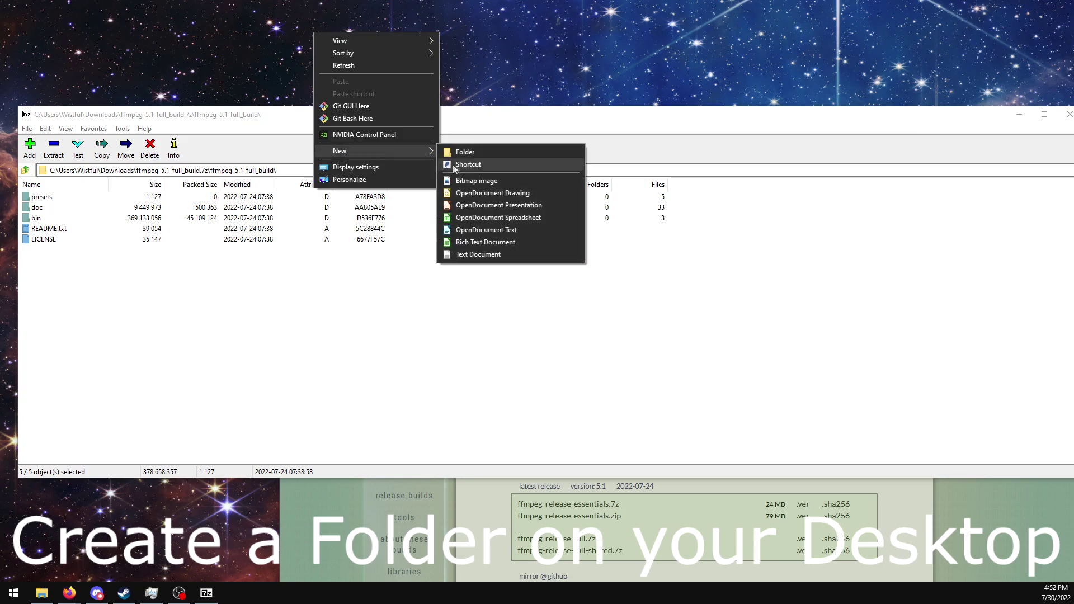
pyautogui.click(462, 154)
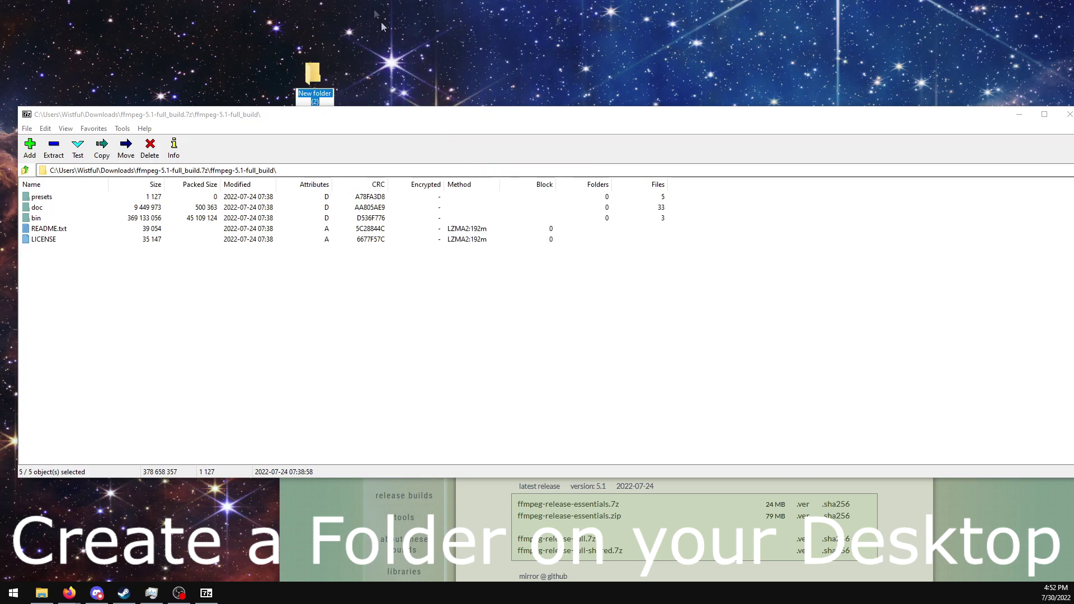
pyautogui.press('Return')
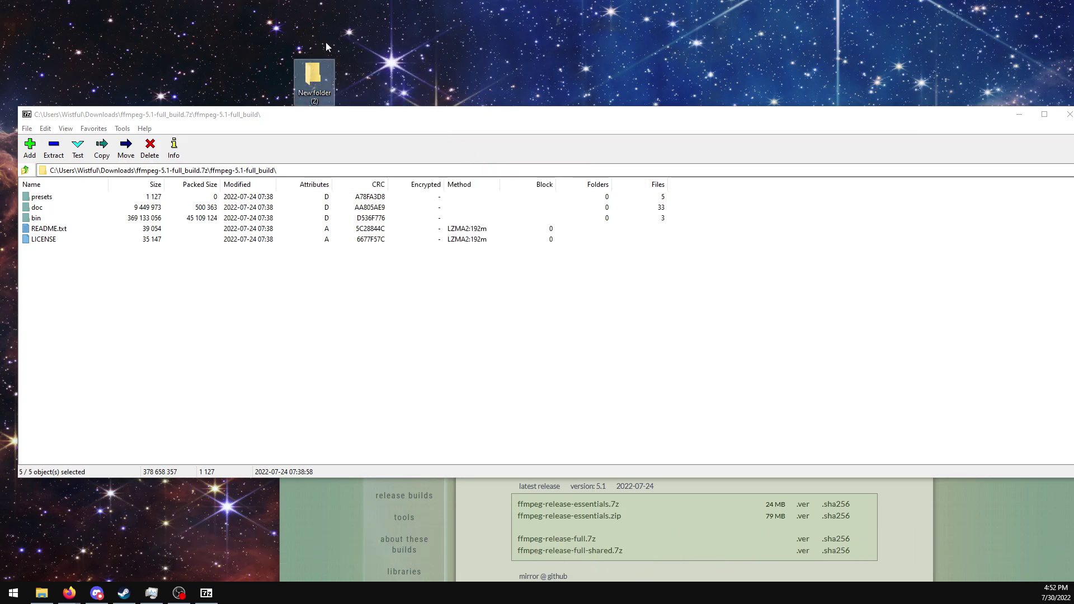
pyautogui.rightClick(327, 103)
pyautogui.click(392, 306)
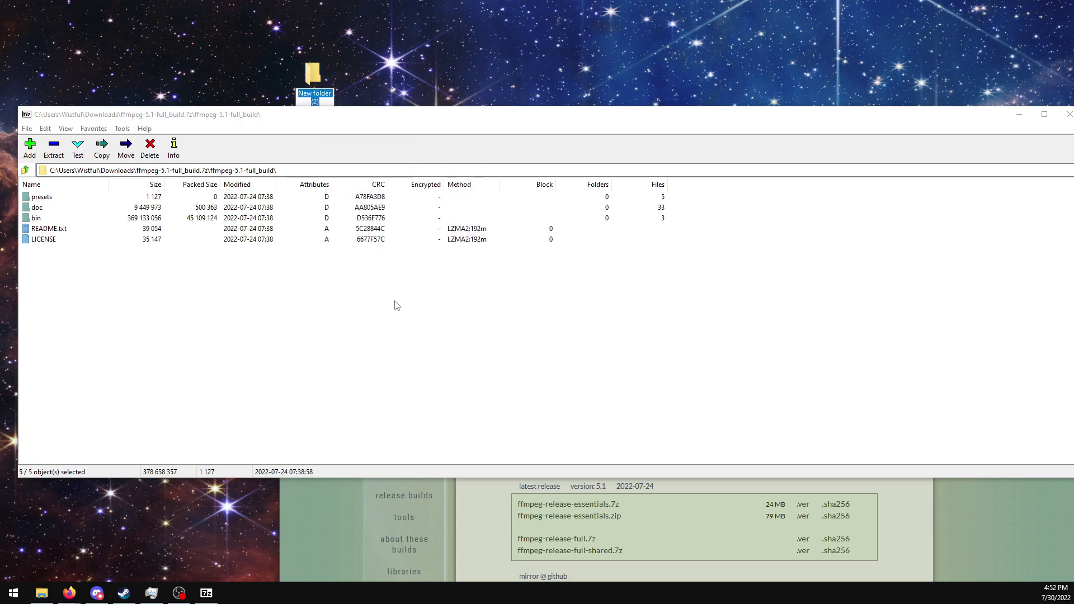
pyautogui.write('FFM')
pyautogui.press('Return')
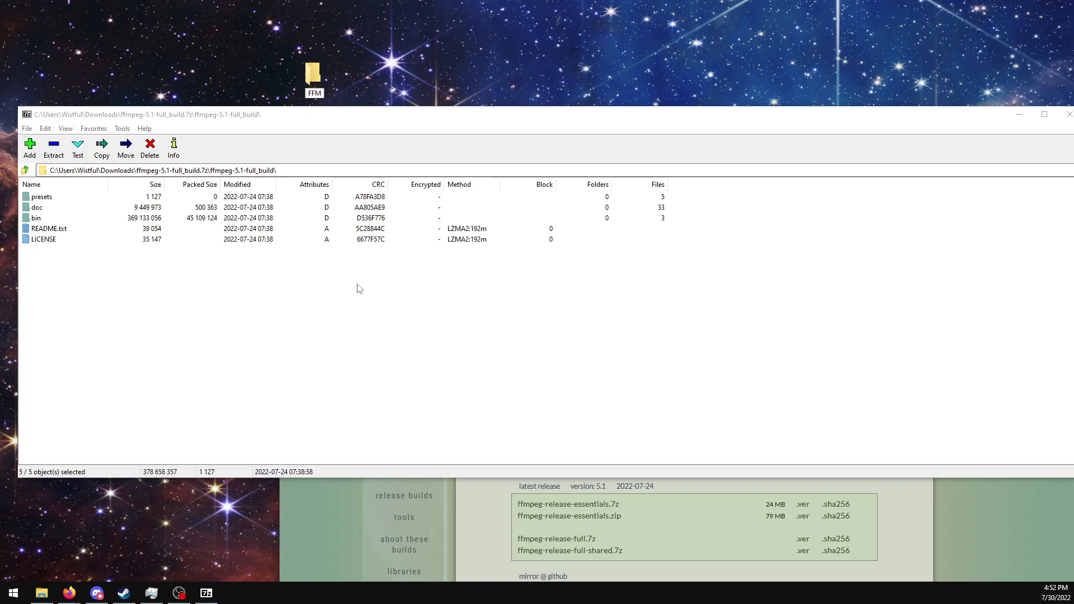
pyautogui.press('F2')
pyautogui.write('FFMPEG')
pyautogui.click(359, 289)
# Extract all the archive's contents into the desktop FFMPEG folder, close the archive and open that folder
pyautogui.moveTo(92, 314); pyautogui.dragTo(316, 81)
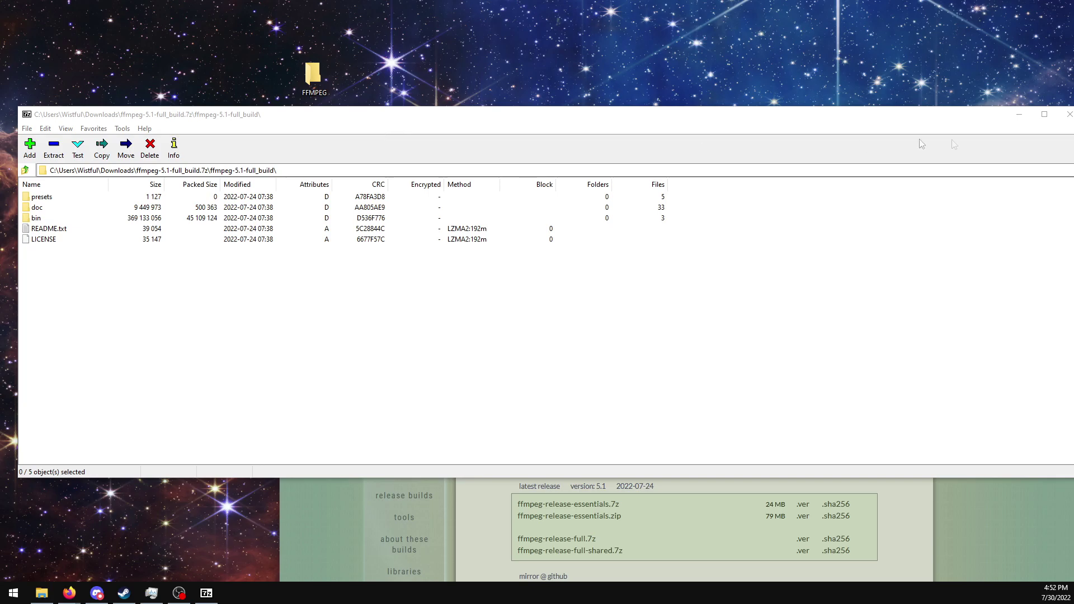
pyautogui.moveTo(970, 118); pyautogui.dragTo(894, 140)
pyautogui.click(992, 137)
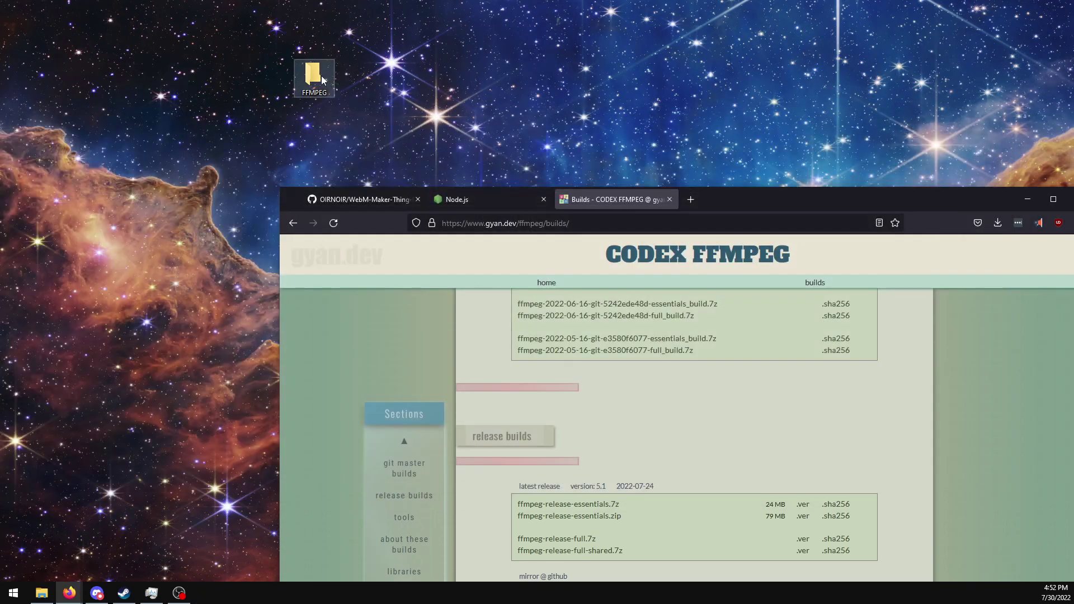
pyautogui.doubleClick(313, 76)
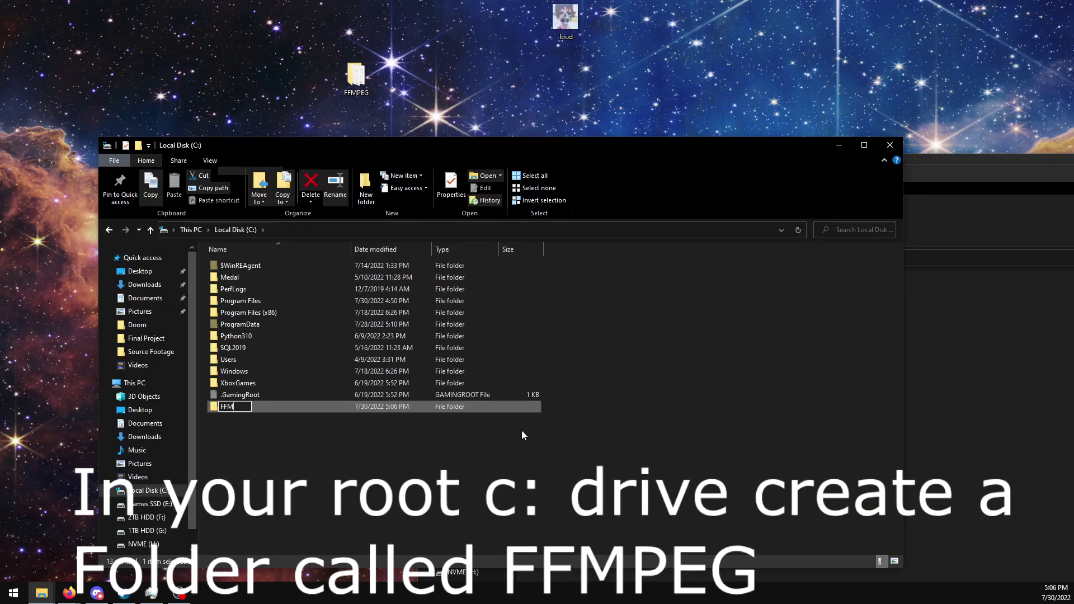
# Name the new folder in the root of Local Disk (C:) FFMPEG and open it
pyautogui.write('PEG')
pyautogui.click(488, 461)
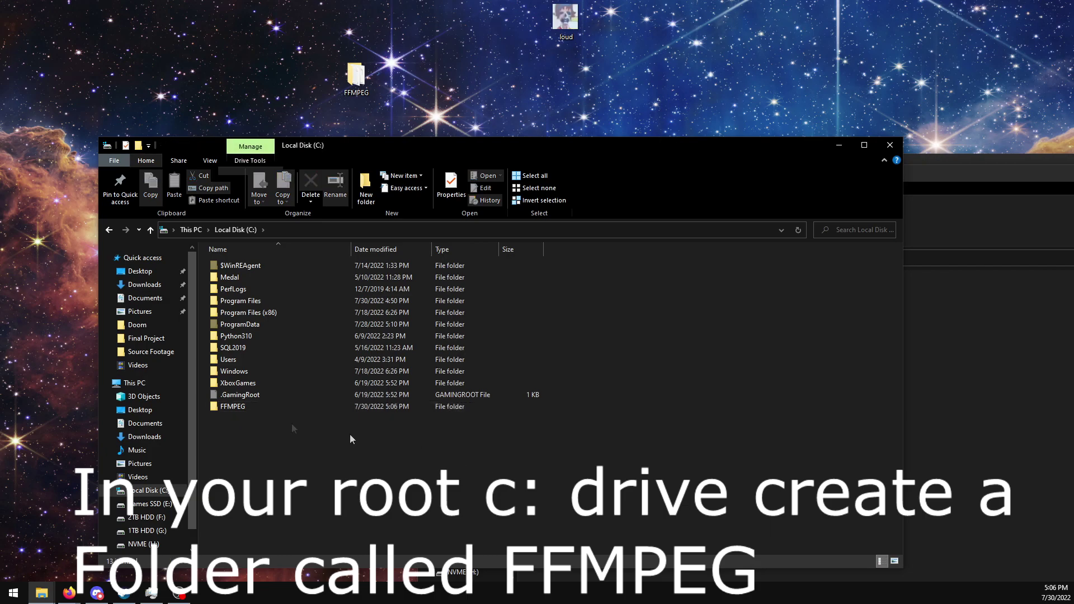
pyautogui.doubleClick(249, 406)
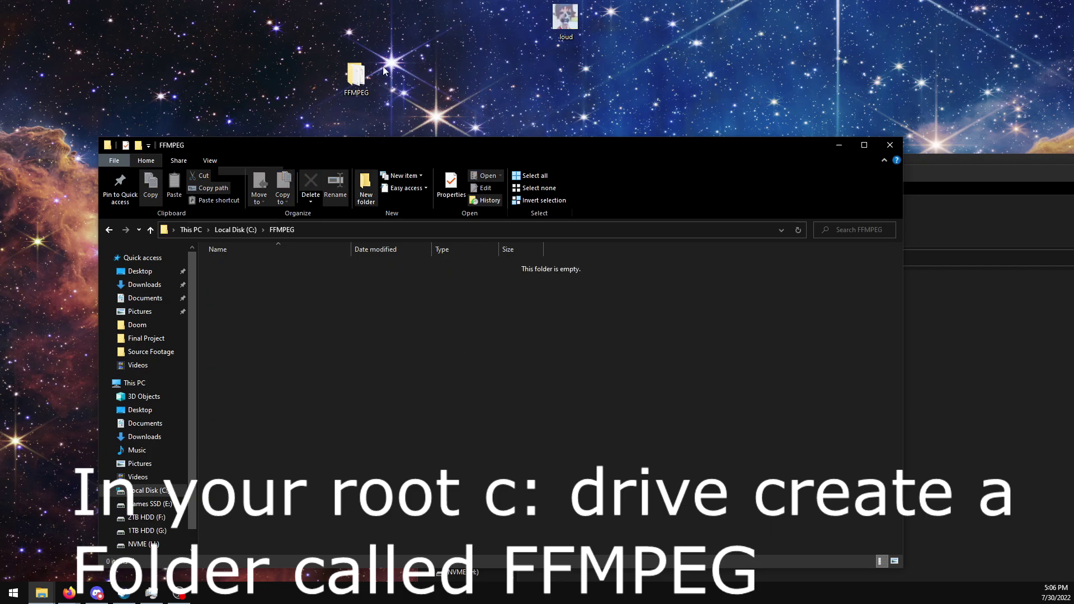
# Move ffmpeg, ffplay and ffprobe from the bin folder of the desktop FFMPEG folder into C:\FFMPEG
pyautogui.doubleClick(356, 75)
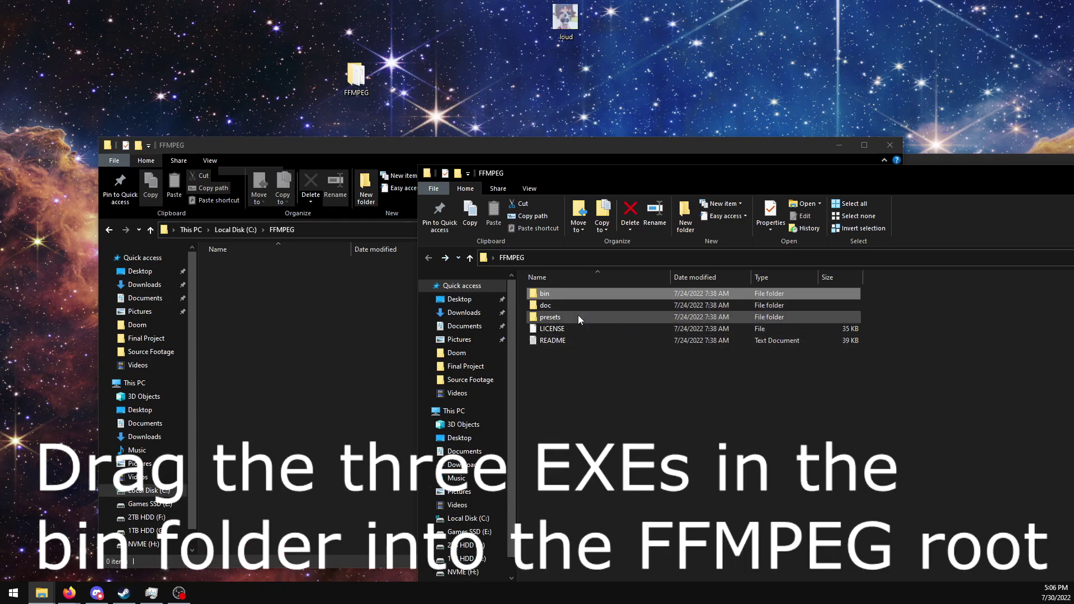
pyautogui.doubleClick(575, 296)
pyautogui.moveTo(574, 297); pyautogui.dragTo(545, 363)
pyautogui.moveTo(550, 317); pyautogui.dragTo(322, 394)
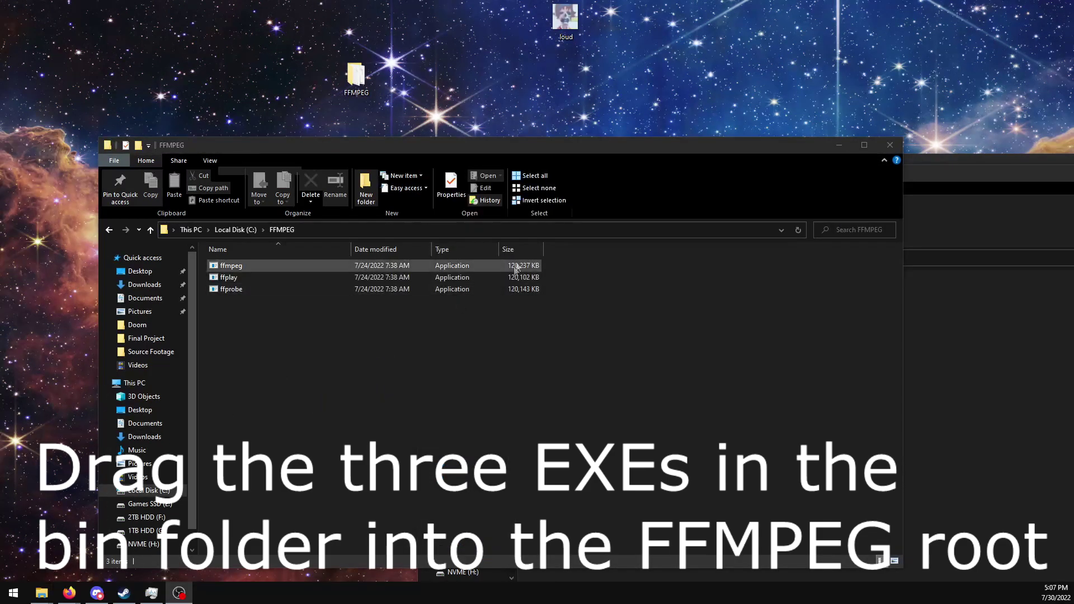
# Show the full path of the C:\FFMPEG folder, and search Windows for "path" to open the system environment variables settings
pyautogui.click(508, 230)
pyautogui.doubleClick(508, 230)
pyautogui.doubleClick(508, 229)
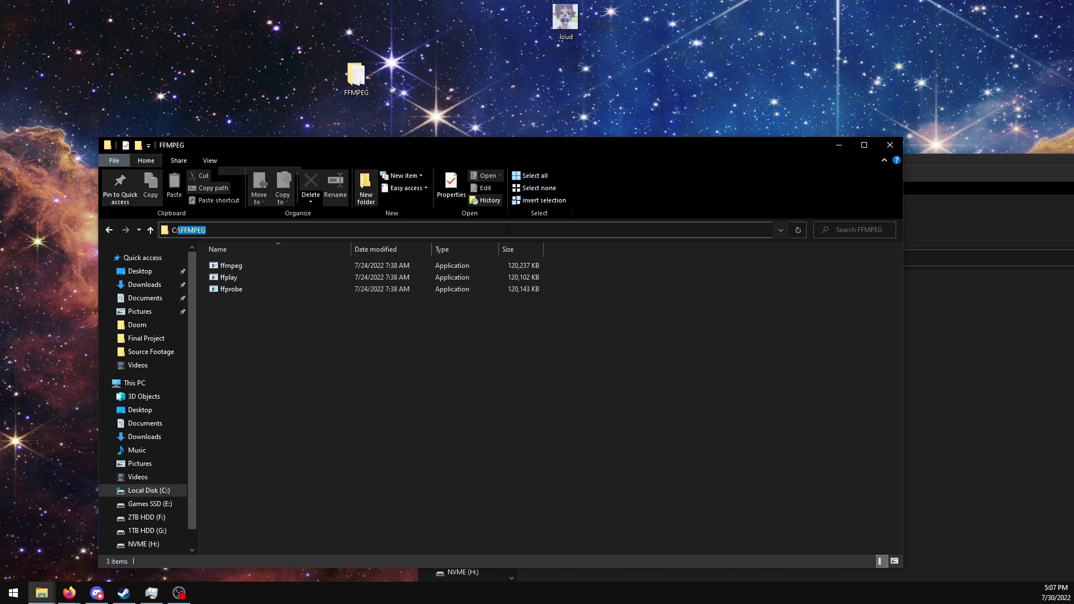
pyautogui.click(241, 394)
pyautogui.click(14, 592)
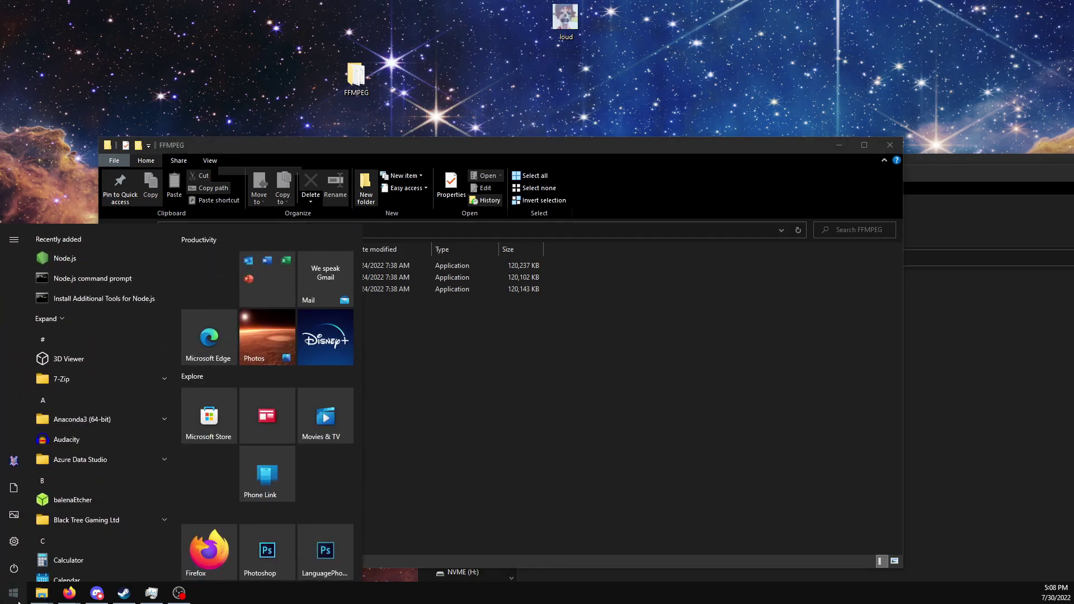
pyautogui.write('path')
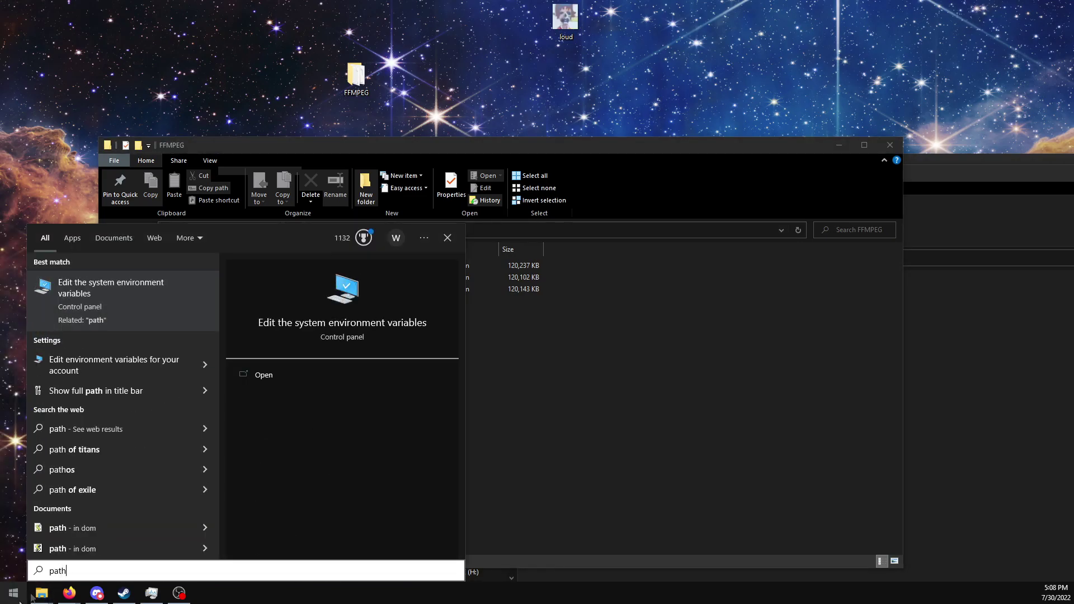
pyautogui.click(121, 293)
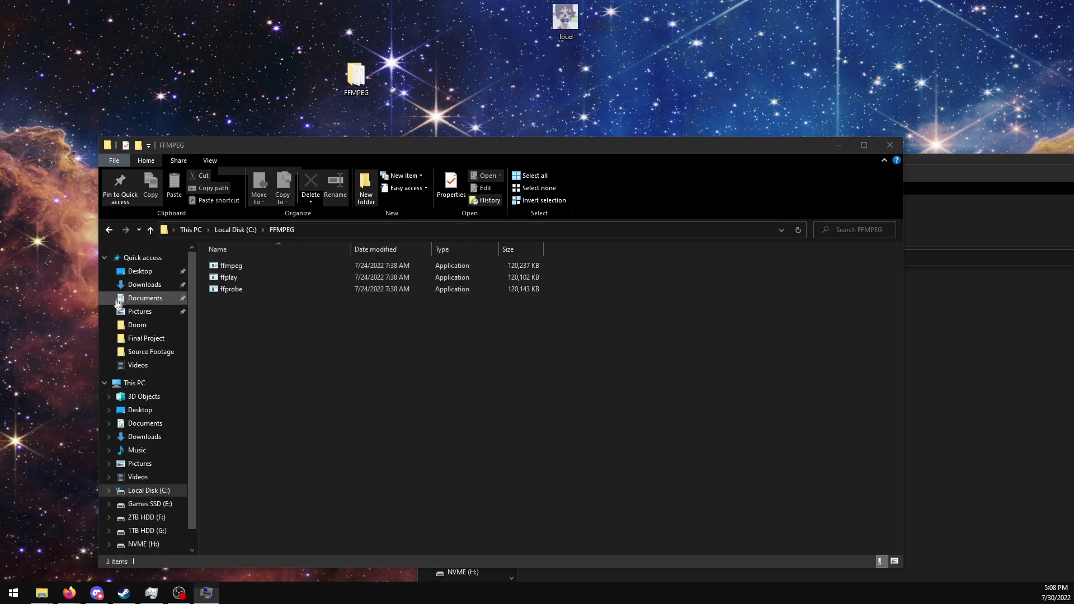
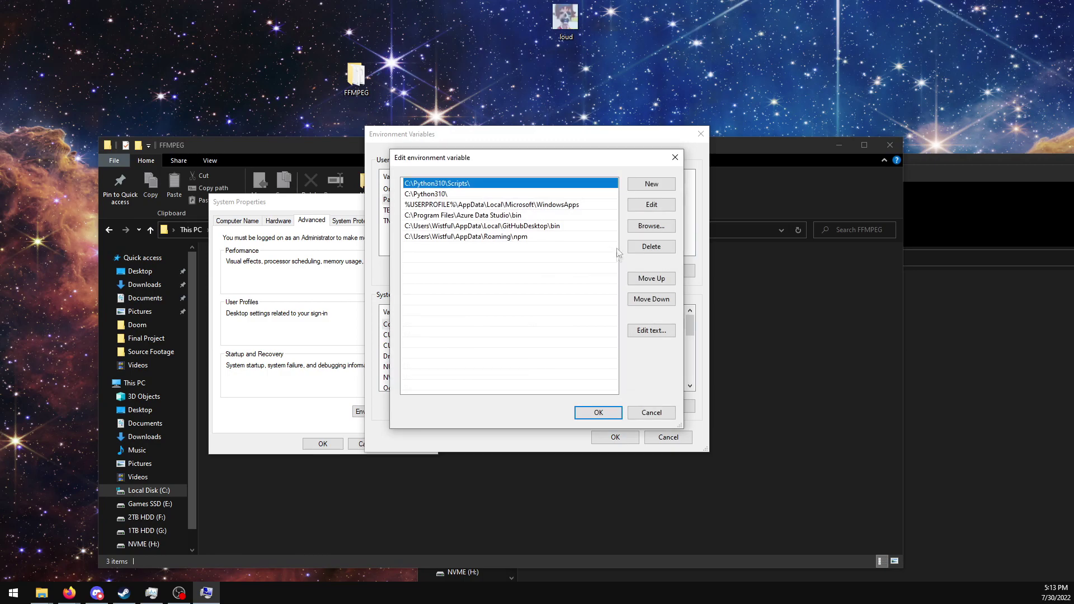
# Add C:\FFMPEG as a new entry in the user Path variable and accept the changes in all open dialogs
pyautogui.doubleClick(491, 249)
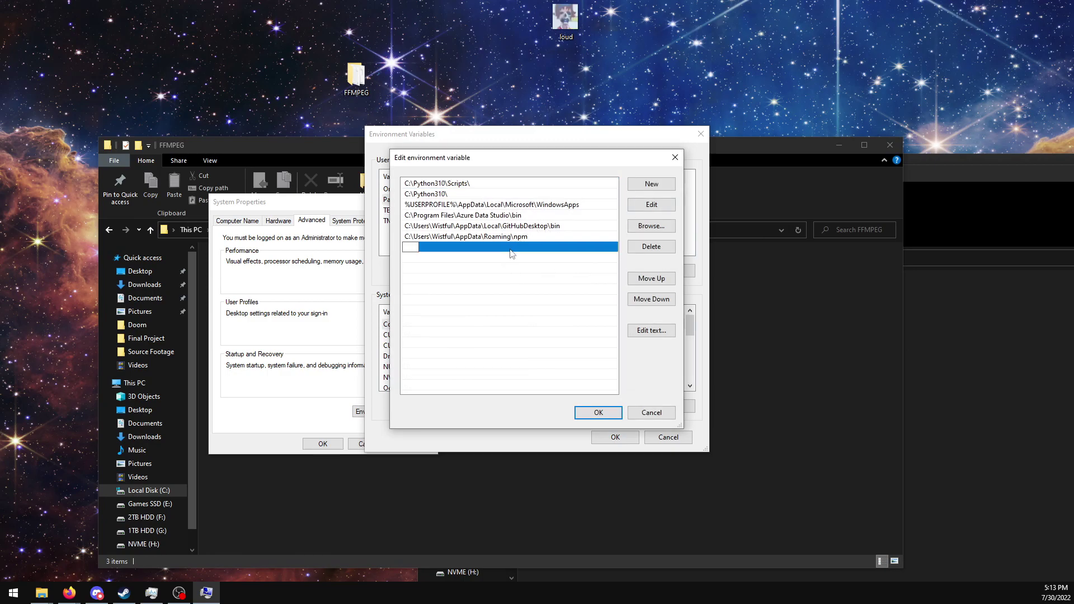
pyautogui.write('C:\\FFMPEG')
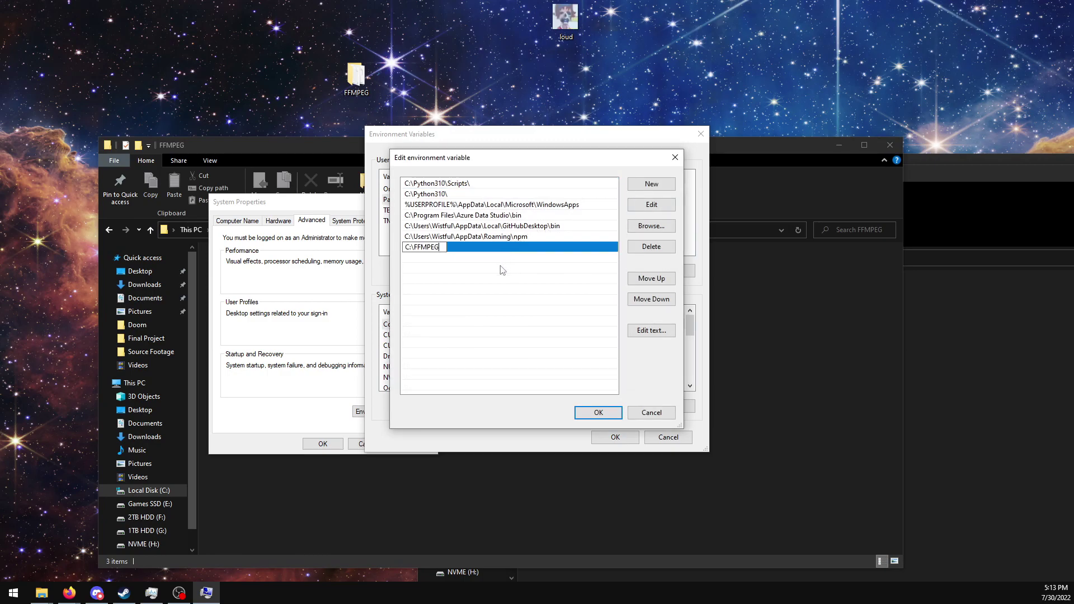
pyautogui.click(599, 414)
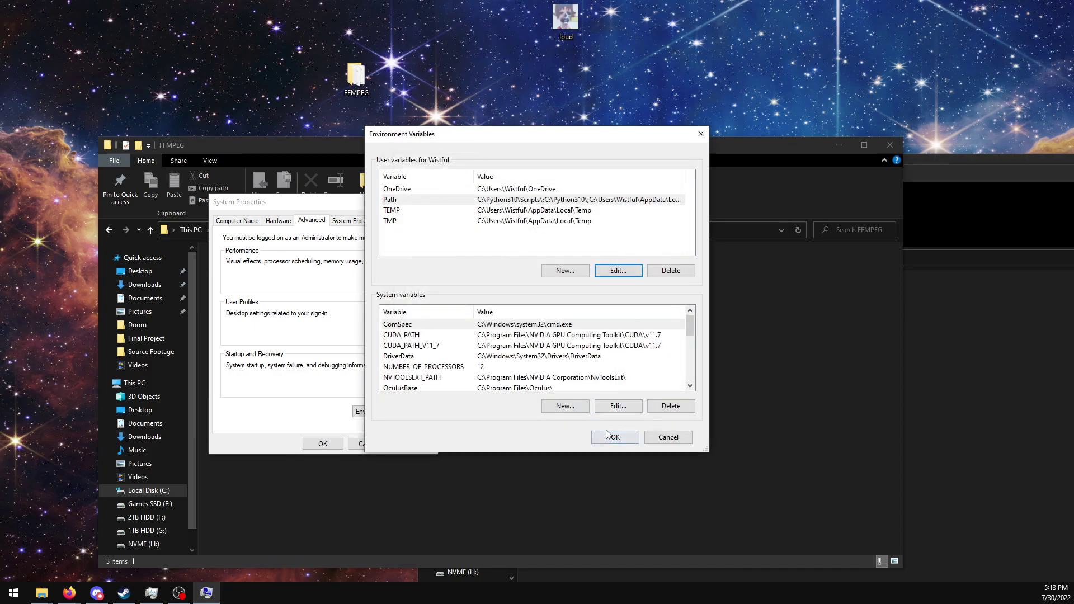
pyautogui.click(607, 436)
pyautogui.click(322, 444)
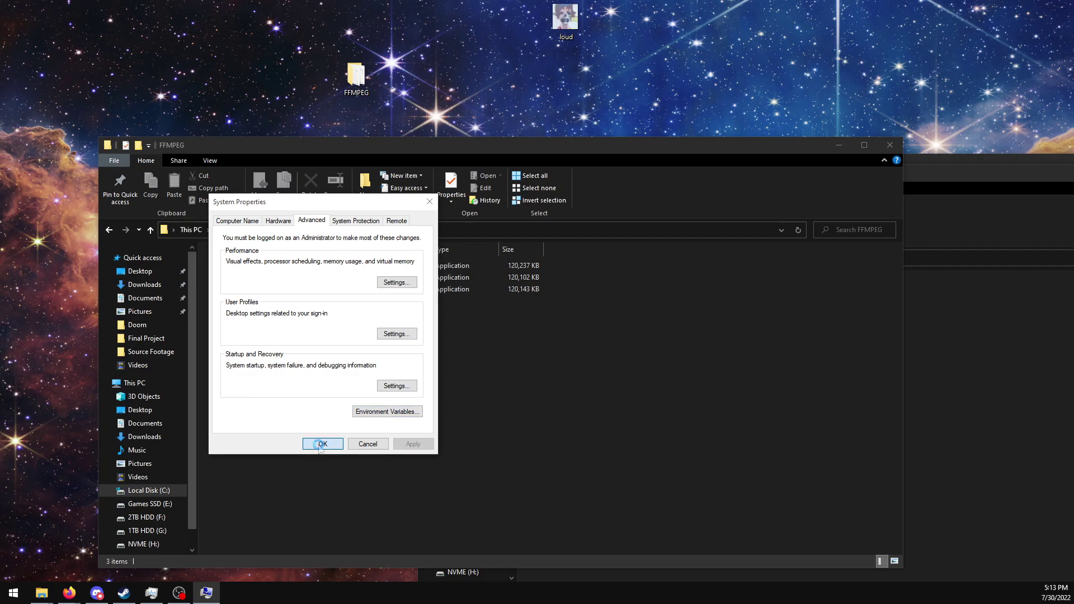
# Open Command Prompt, run ffmpeg to check the installation, and close the window
pyautogui.click(14, 593)
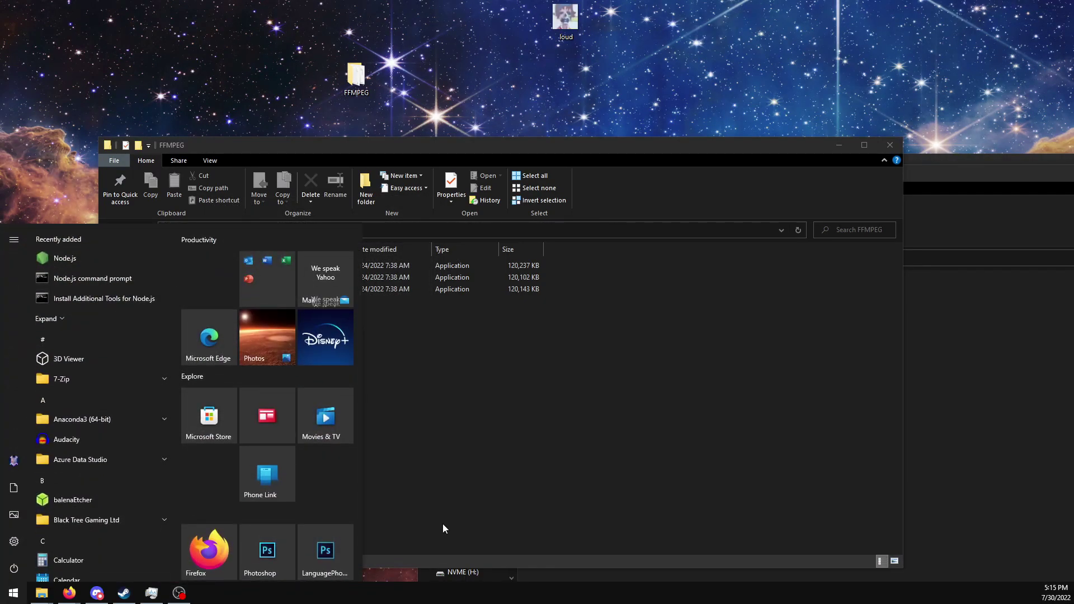
pyautogui.write('cmd')
pyautogui.press('Return')
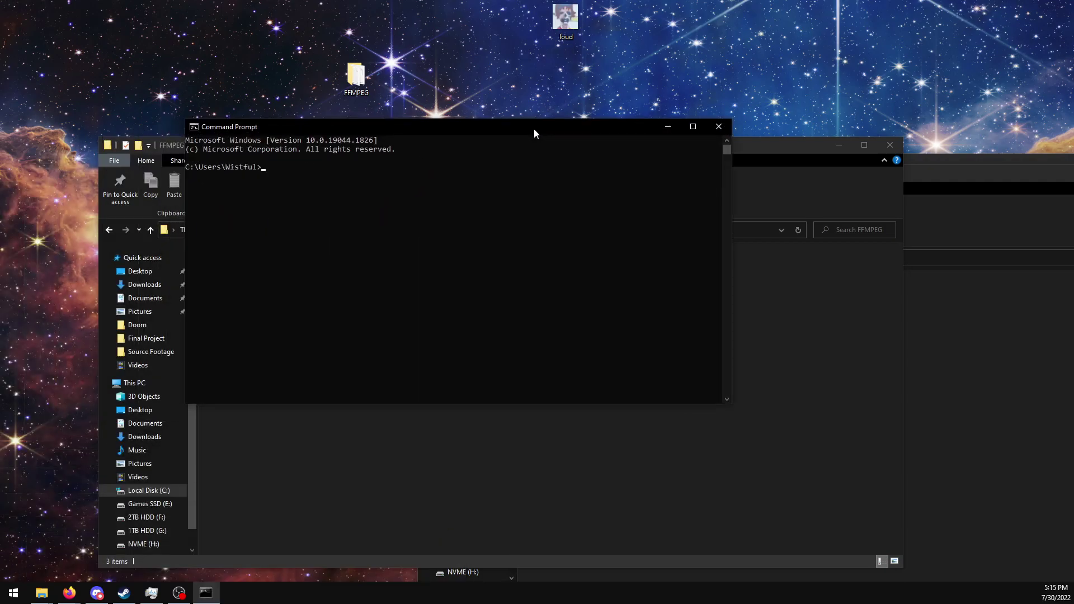
pyautogui.write('ffmper')
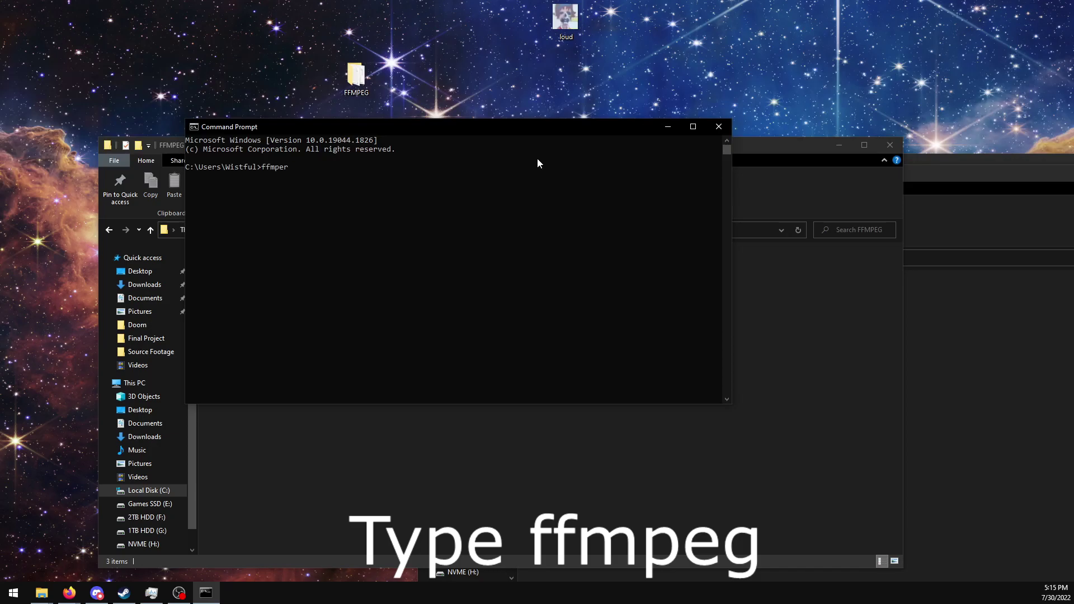
pyautogui.press('BackSpace')
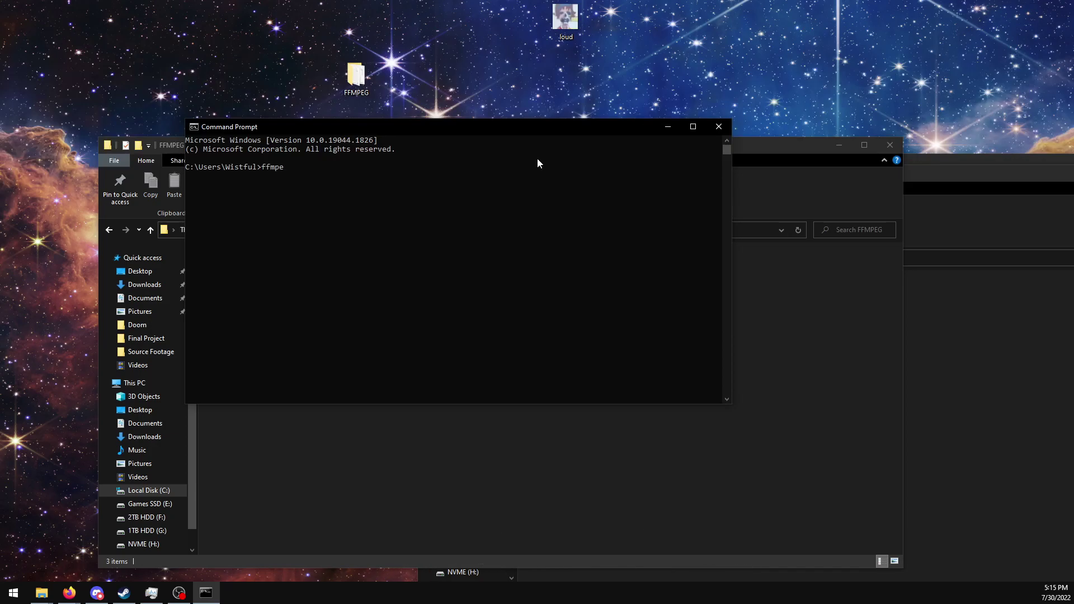
pyautogui.press('Return')
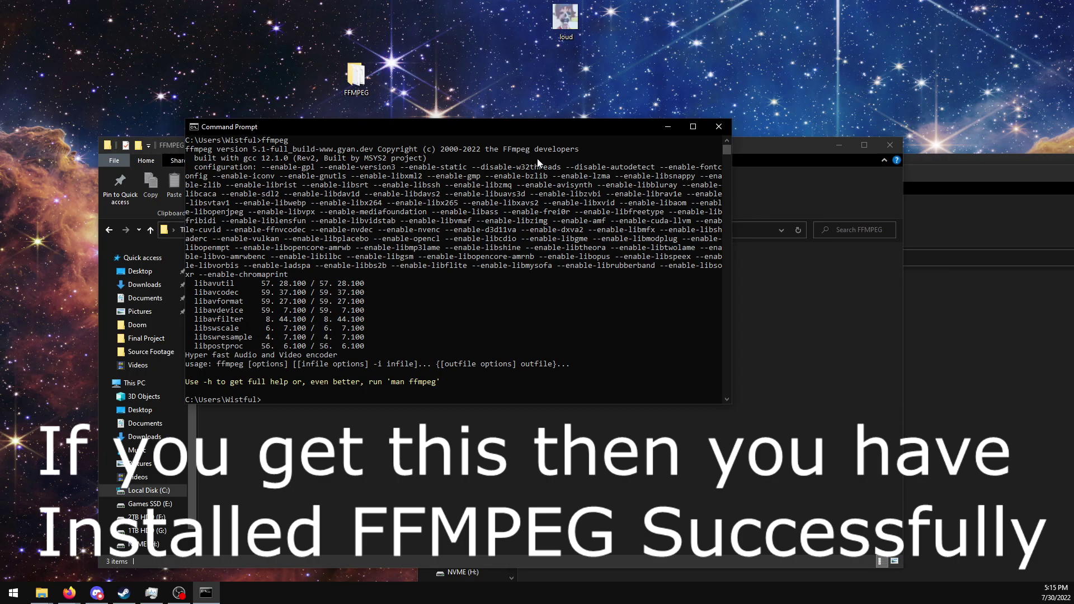
pyautogui.click(719, 130)
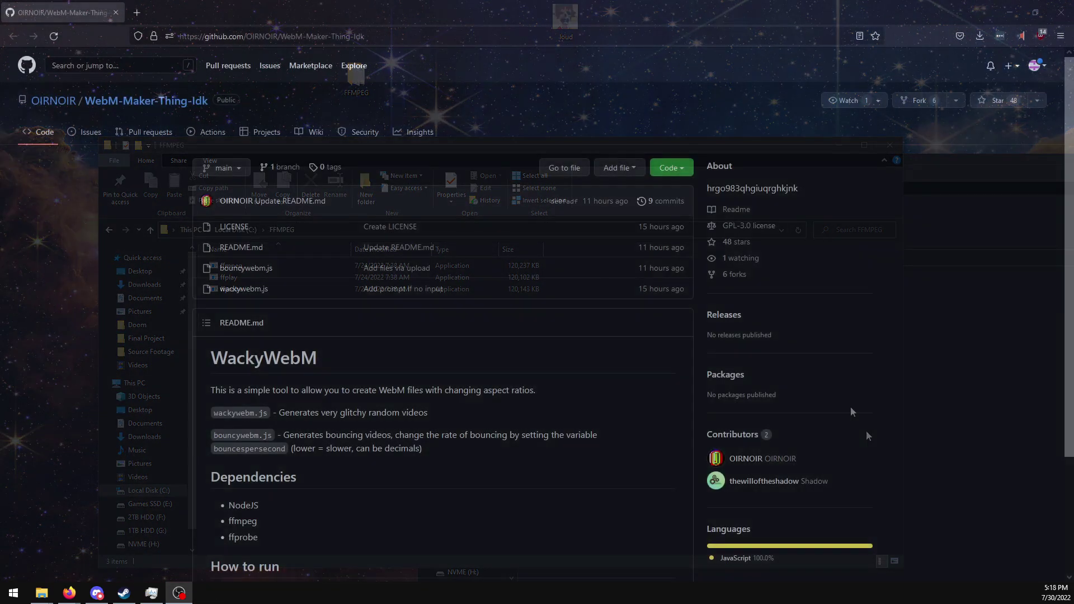
# Download the WebM-Maker-Thing-Idk repository from GitHub as a ZIP and open WebM-Maker-Thing-Idk-main.zip from the browser's downloads
pyautogui.click(671, 168)
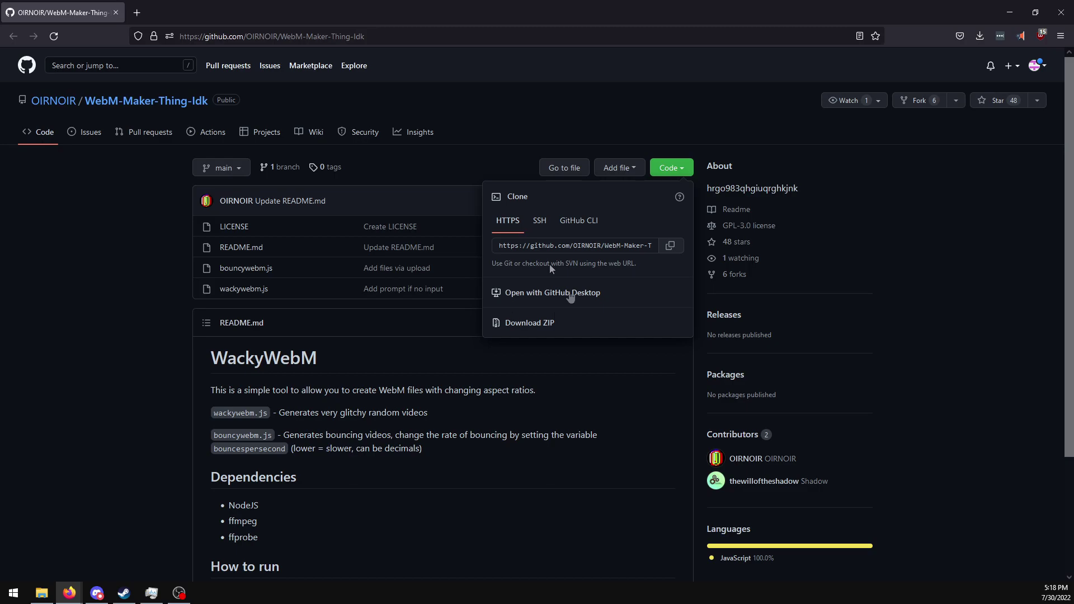
pyautogui.click(981, 35)
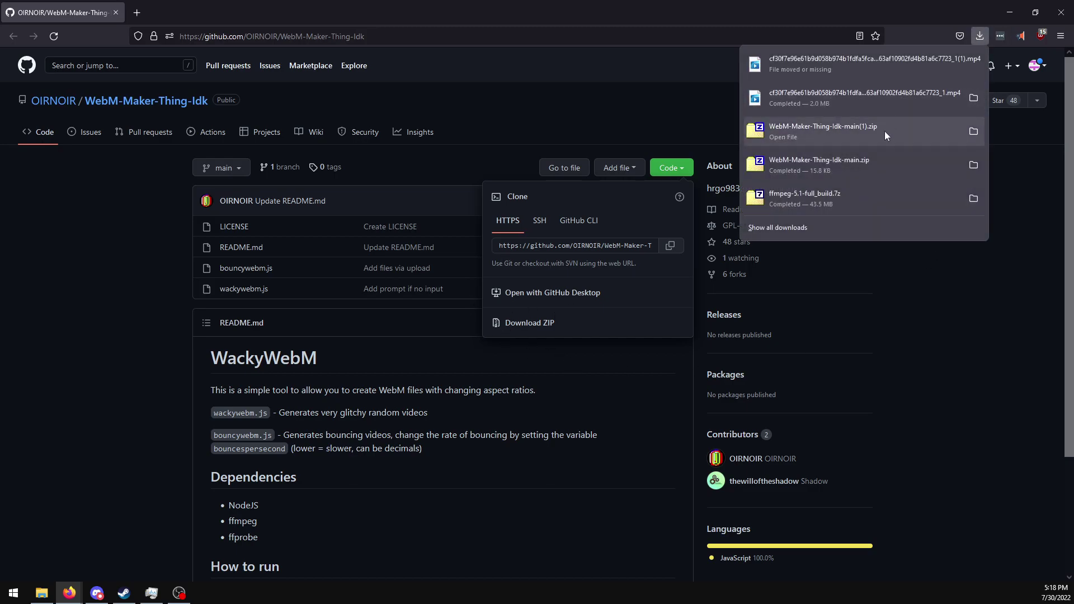
pyautogui.click(878, 162)
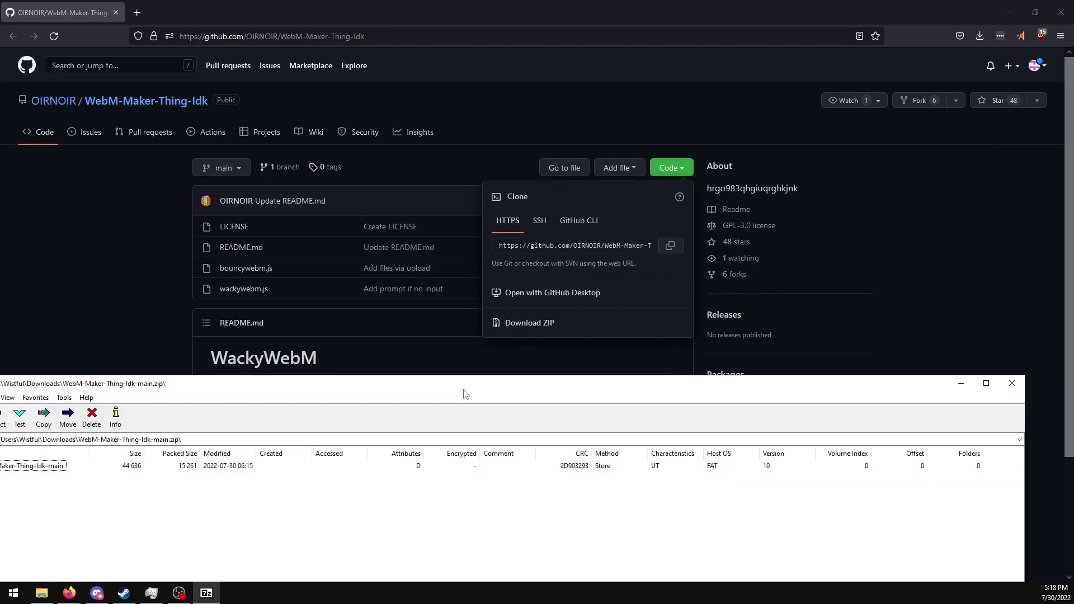
# Extract the WebM-Maker-Thing-Idk-main folder from the archive to the desktop, replacing the files already there
pyautogui.moveTo(464, 394); pyautogui.dragTo(558, 281)
pyautogui.moveTo(587, 11); pyautogui.dragTo(736, 239)
pyautogui.moveTo(124, 344); pyautogui.dragTo(420, 129)
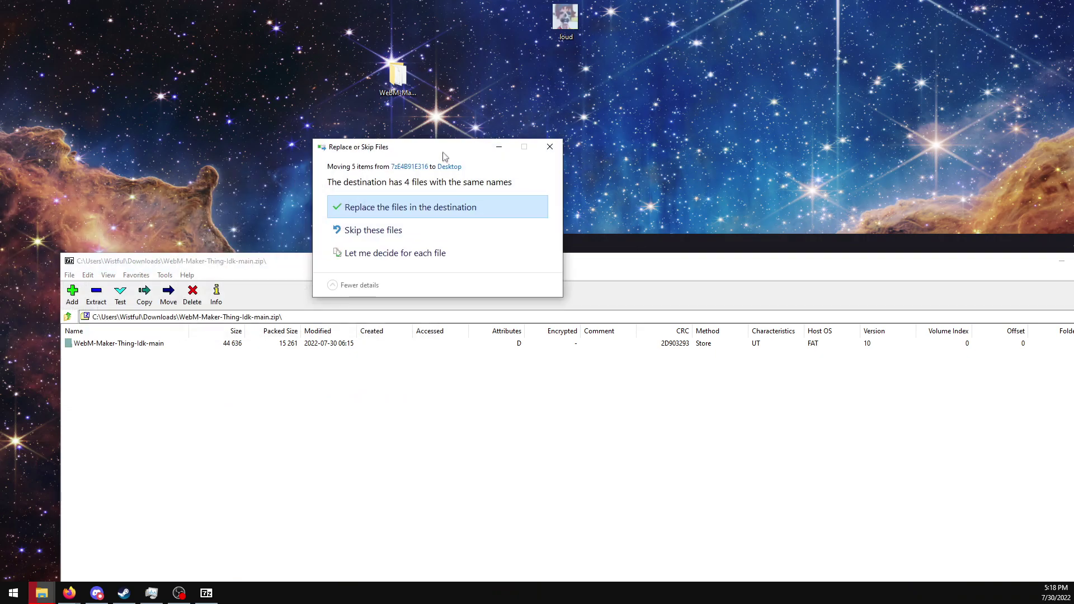
pyautogui.click(414, 206)
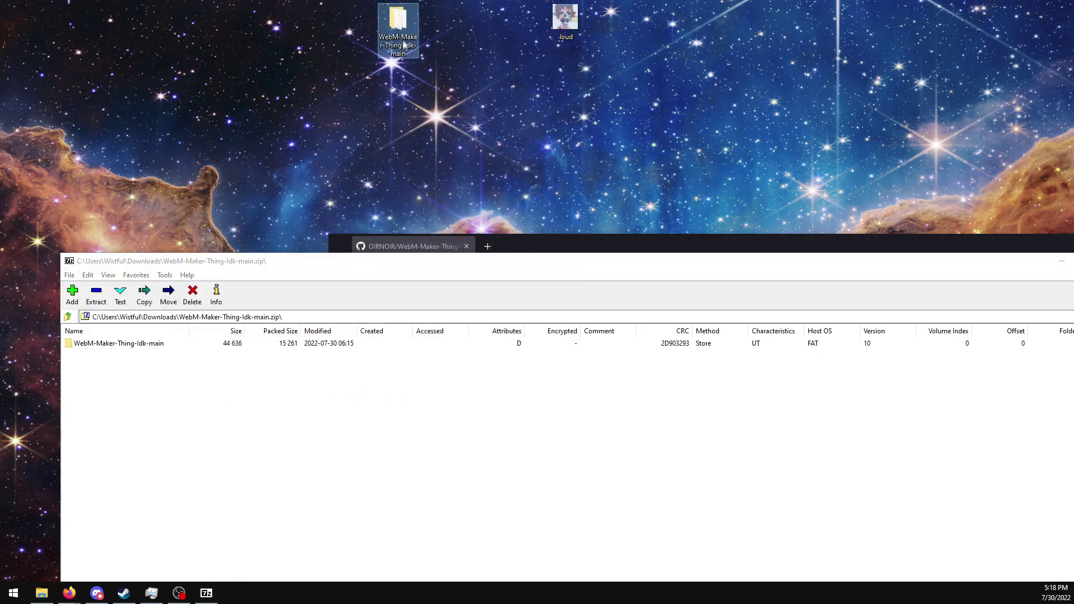
# Open the extracted WebM-Maker-Thing-Idk-main folder on the desktop and close the archive window
pyautogui.doubleClick(399, 52)
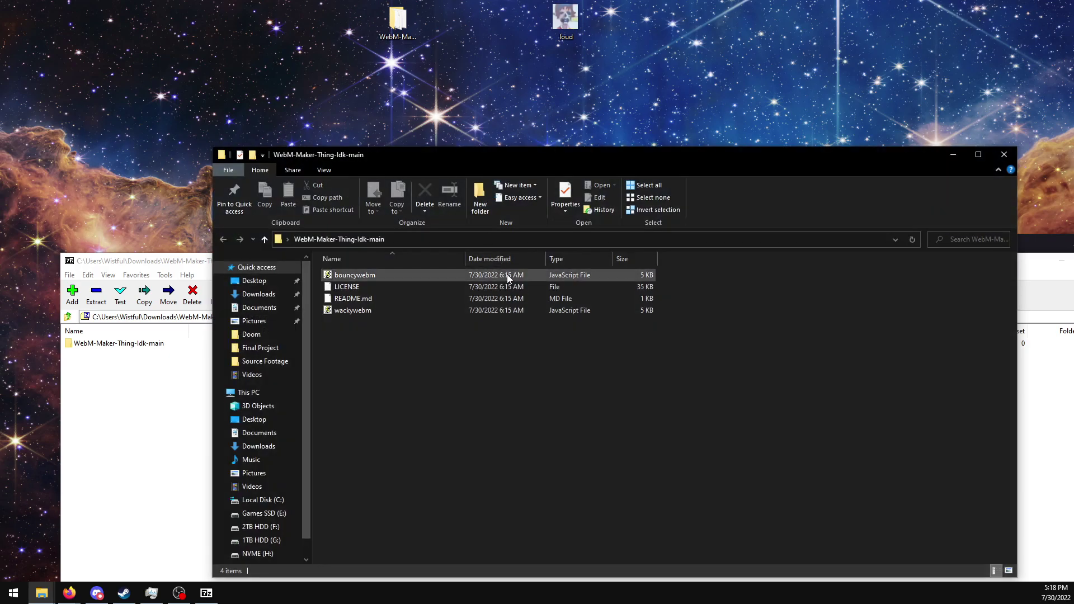
pyautogui.click(148, 262)
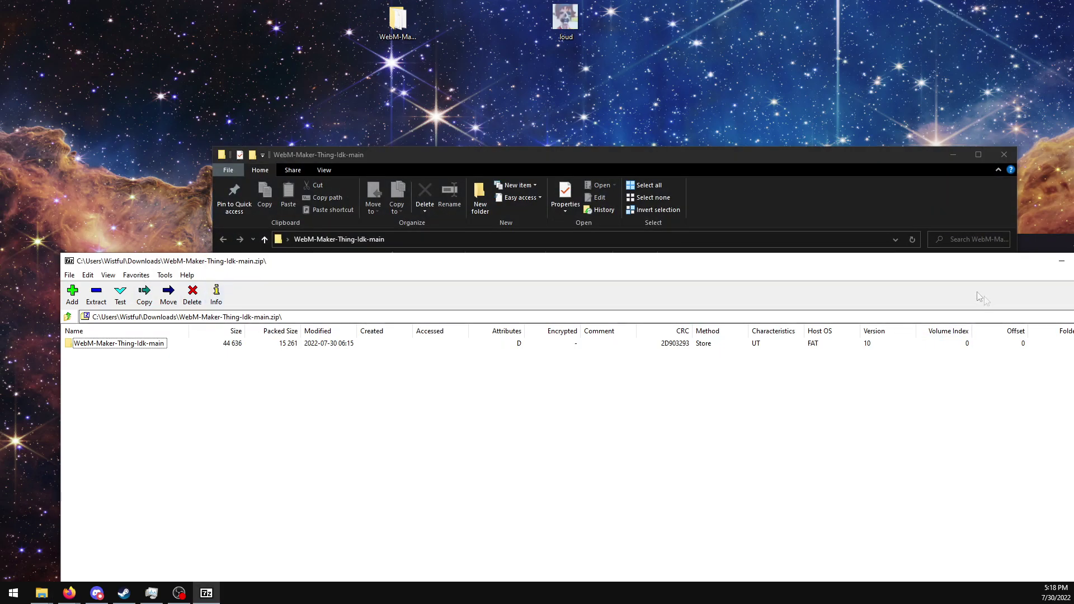
pyautogui.moveTo(677, 262); pyautogui.dragTo(496, 265)
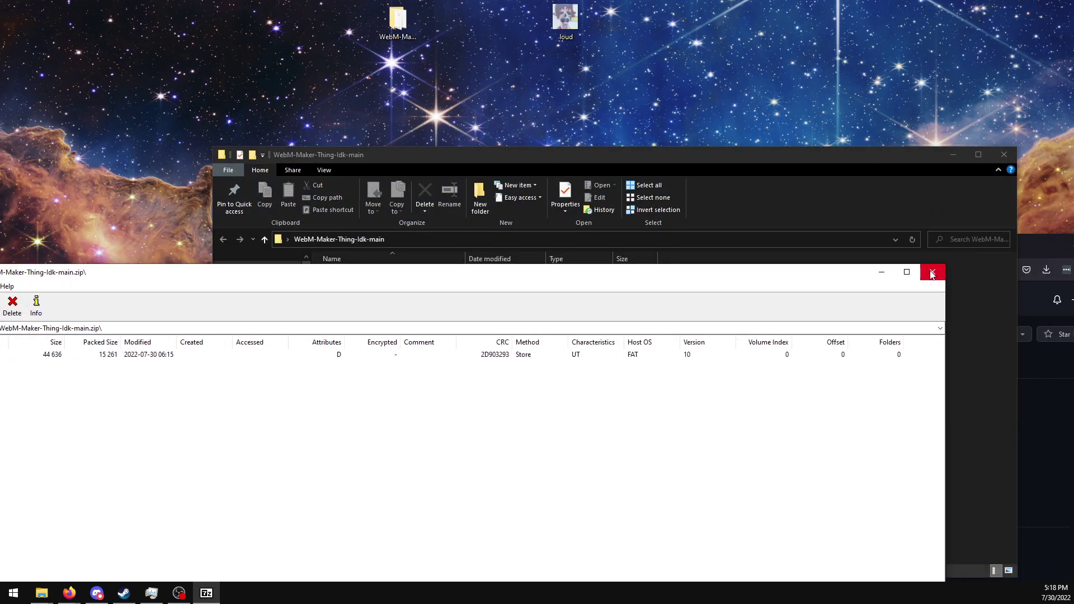
pyautogui.click(931, 270)
pyautogui.moveTo(361, 364); pyautogui.dragTo(335, 271)
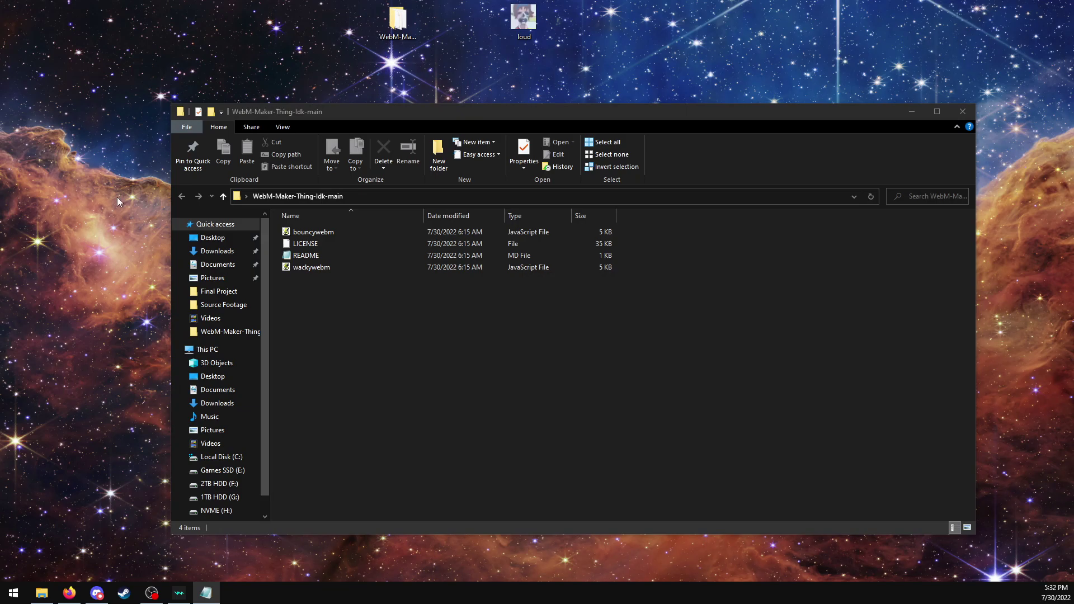
# Create a text document named test in the WebM-Maker-Thing-Idk-main folder and write "node wackywebm.js loud.mp4" in it
pyautogui.rightClick(326, 346)
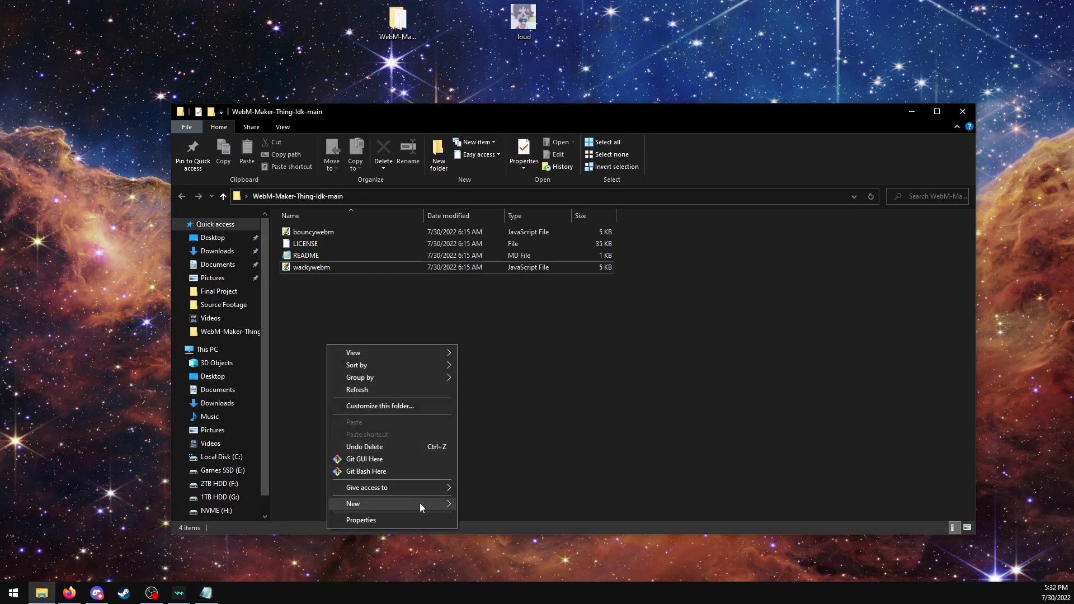
pyautogui.moveTo(419, 503)
pyautogui.click(506, 503)
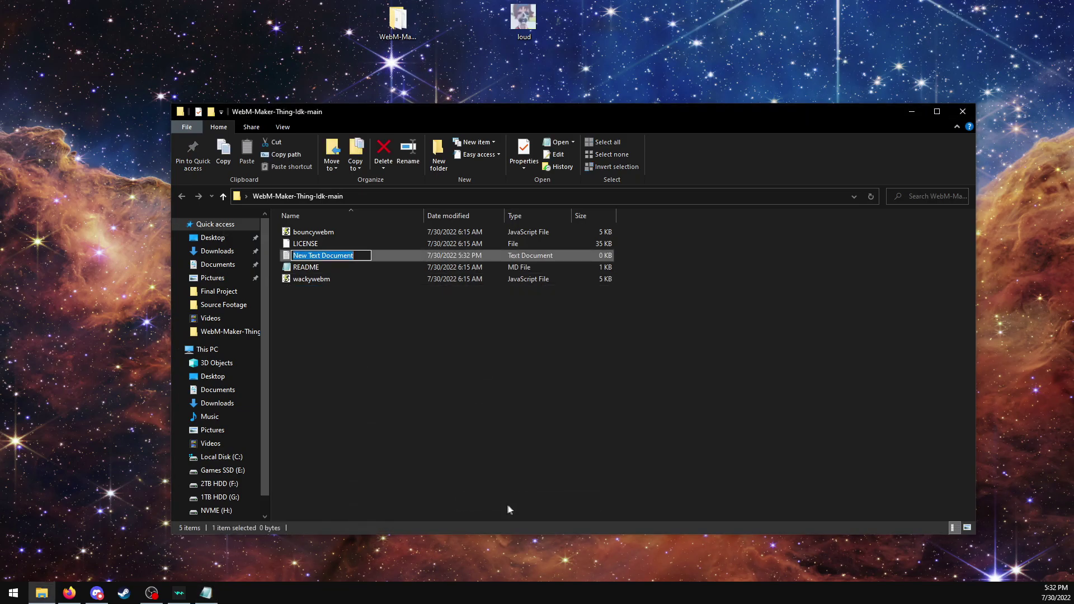
pyautogui.write('tes')
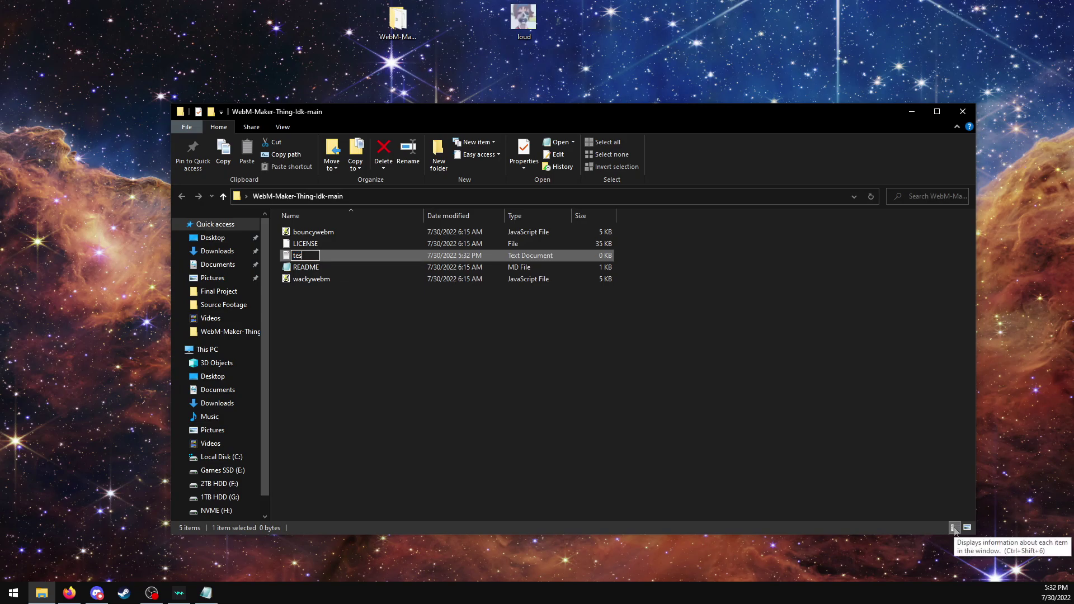
pyautogui.write('t')
pyautogui.press('Return')
pyautogui.doubleClick(336, 255)
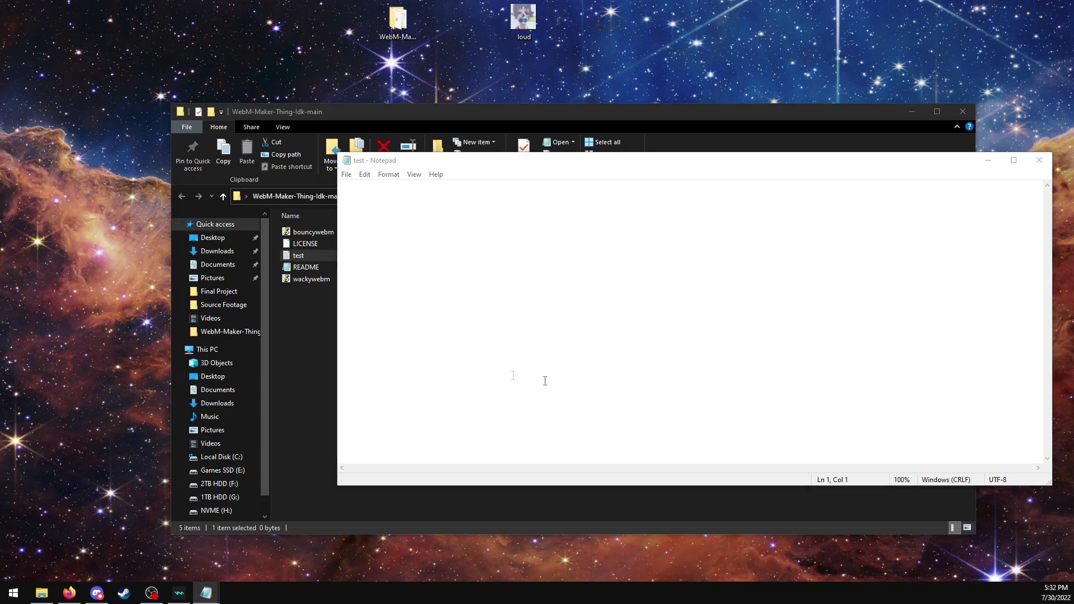
pyautogui.write('node wackywebm.js loud.mp4')
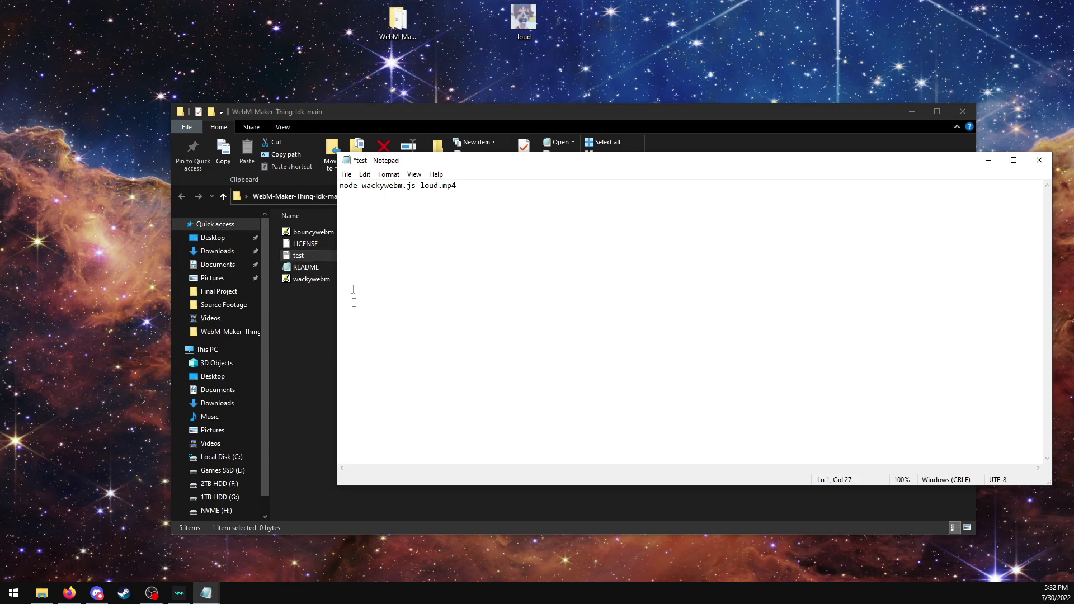
# Save the document as test.bat in the same folder with the file type All Files, and close Notepad
pyautogui.click(345, 174)
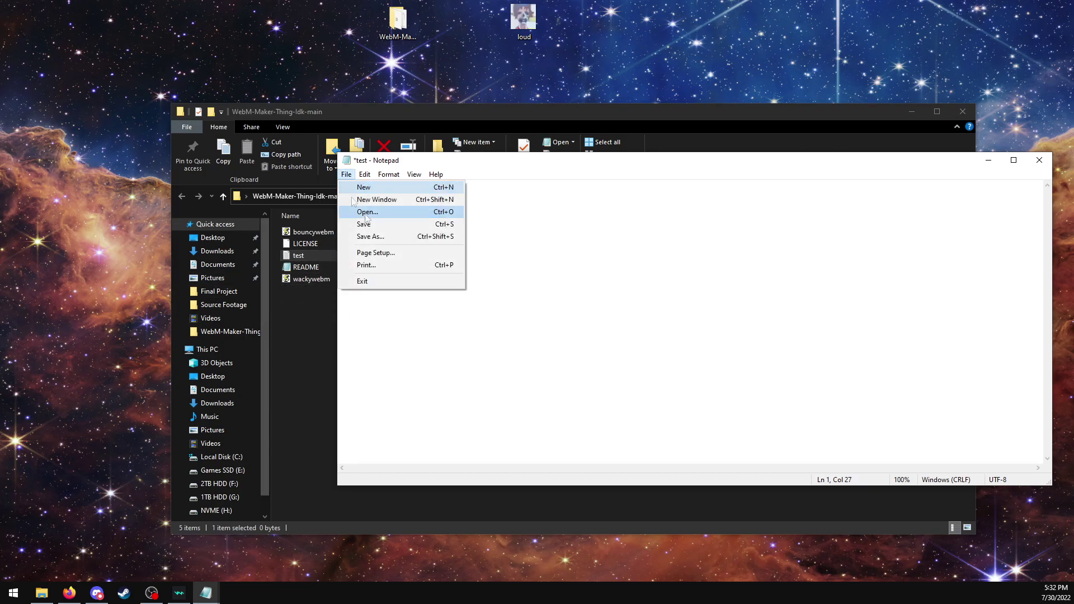
pyautogui.click(371, 236)
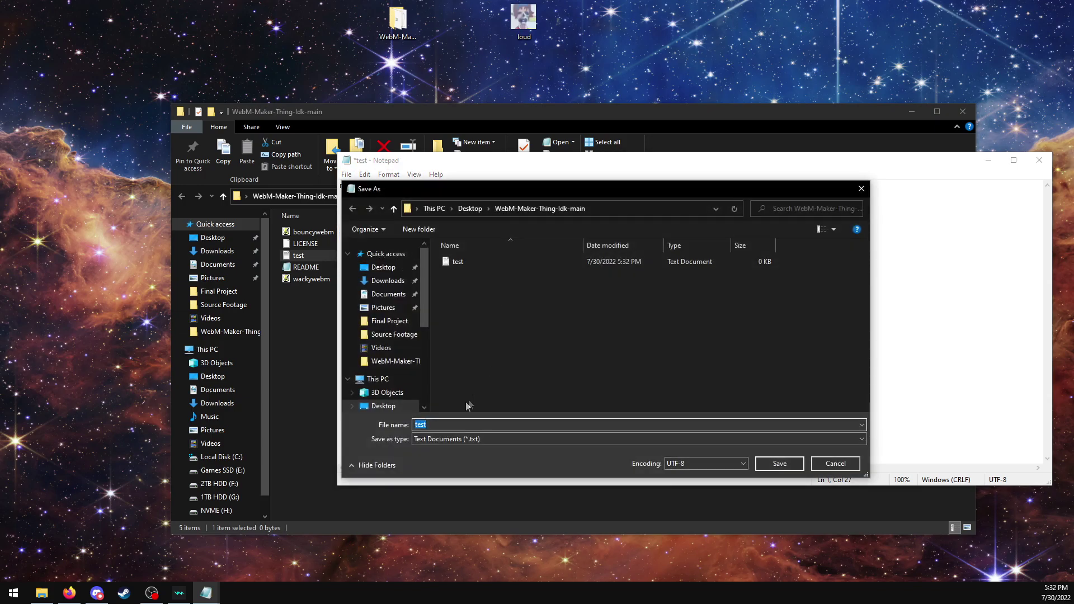
pyautogui.press('End')
pyautogui.write('.ba')
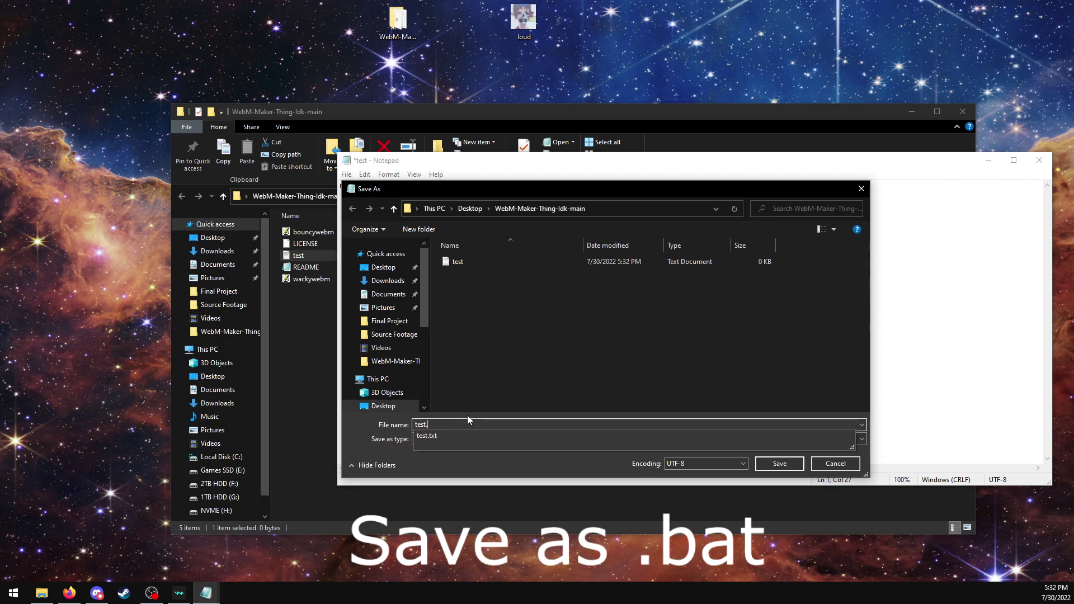
pyautogui.click(485, 438)
pyautogui.click(458, 454)
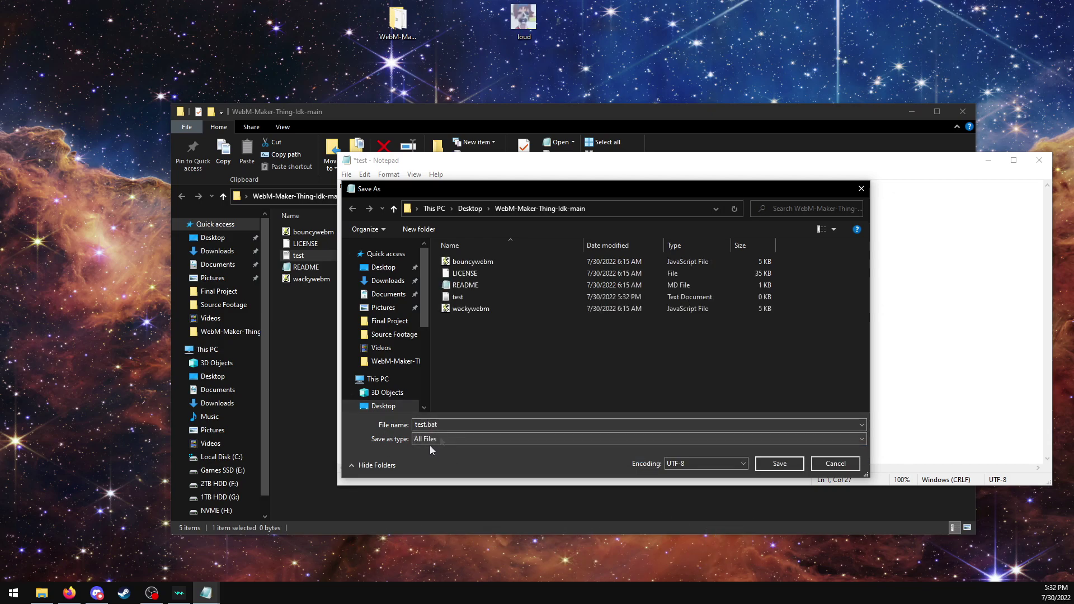
pyautogui.click(779, 464)
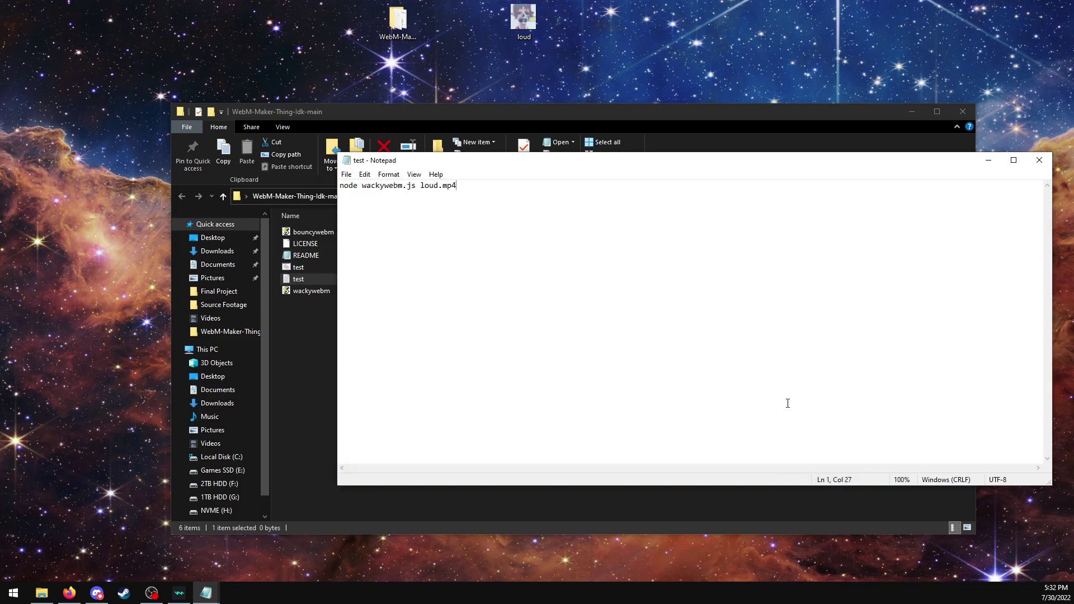
pyautogui.click(1039, 160)
# Move the loud video from the desktop into the WebM-Maker-Thing-Idk-main folder and run the test batch file
pyautogui.click(502, 268)
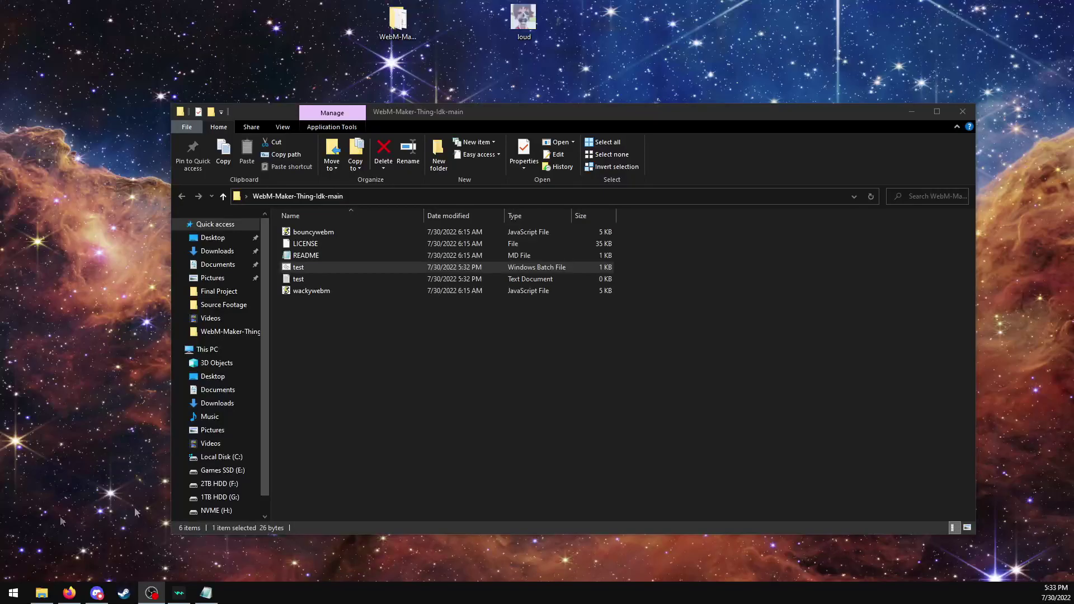
pyautogui.moveTo(523, 18); pyautogui.dragTo(491, 382)
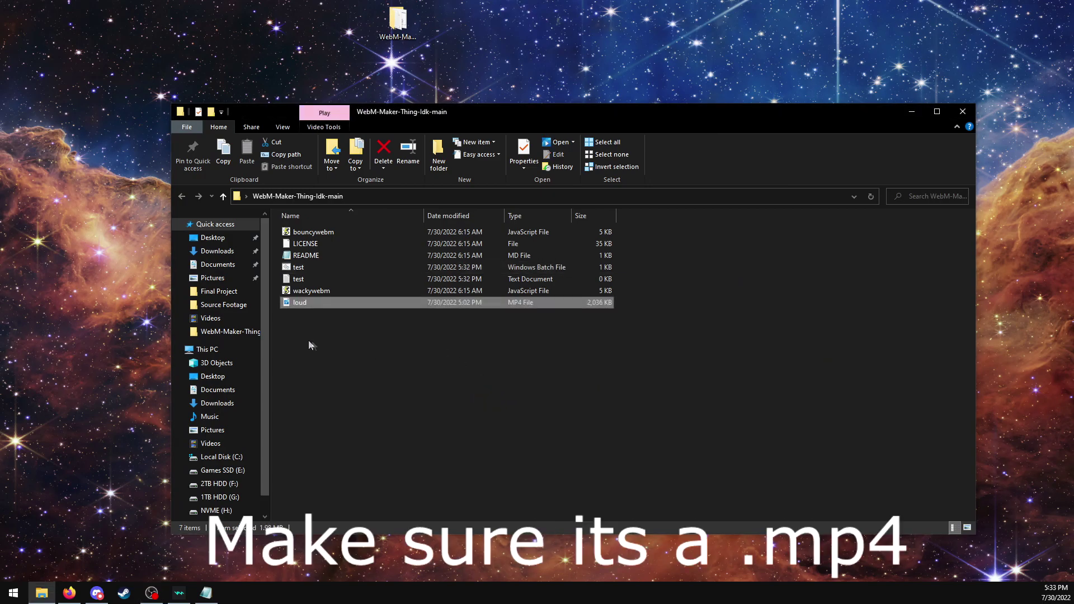
pyautogui.doubleClick(320, 271)
pyautogui.moveTo(322, 154); pyautogui.dragTo(864, 161)
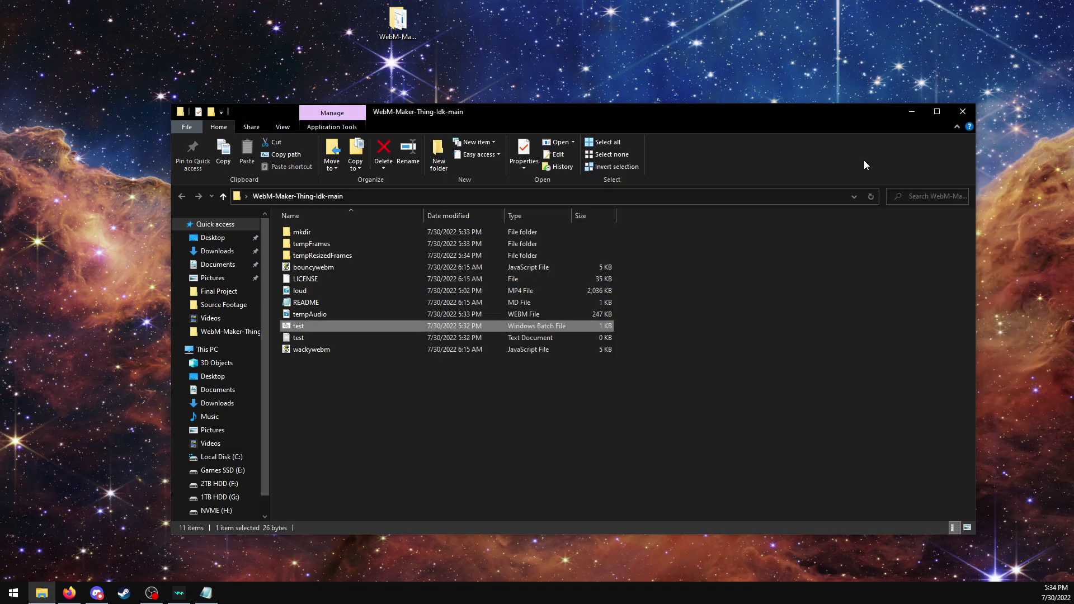
# Switch to Discord, send the out WEBM file to the text channel and play the posted video
pyautogui.press('Up')
pyautogui.press('Up')
pyautogui.press('Up')
pyautogui.press('Up')
pyautogui.hotkey('alt', 'Tab')
pyautogui.moveTo(548, 288); pyautogui.dragTo(760, 19)
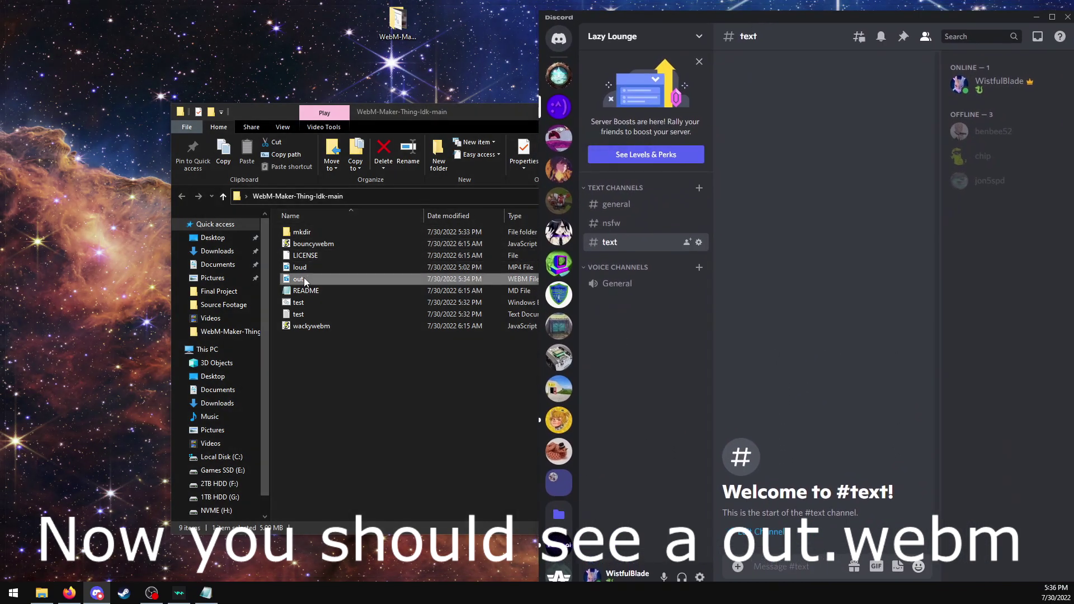
pyautogui.moveTo(301, 280); pyautogui.dragTo(731, 335)
pyautogui.press('Return')
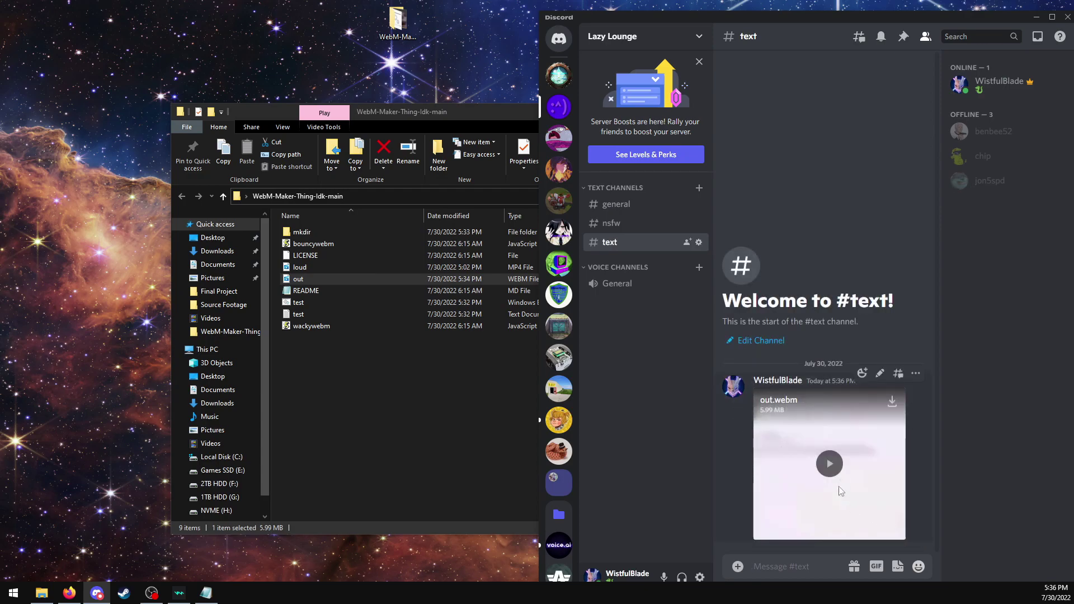
pyautogui.click(831, 464)
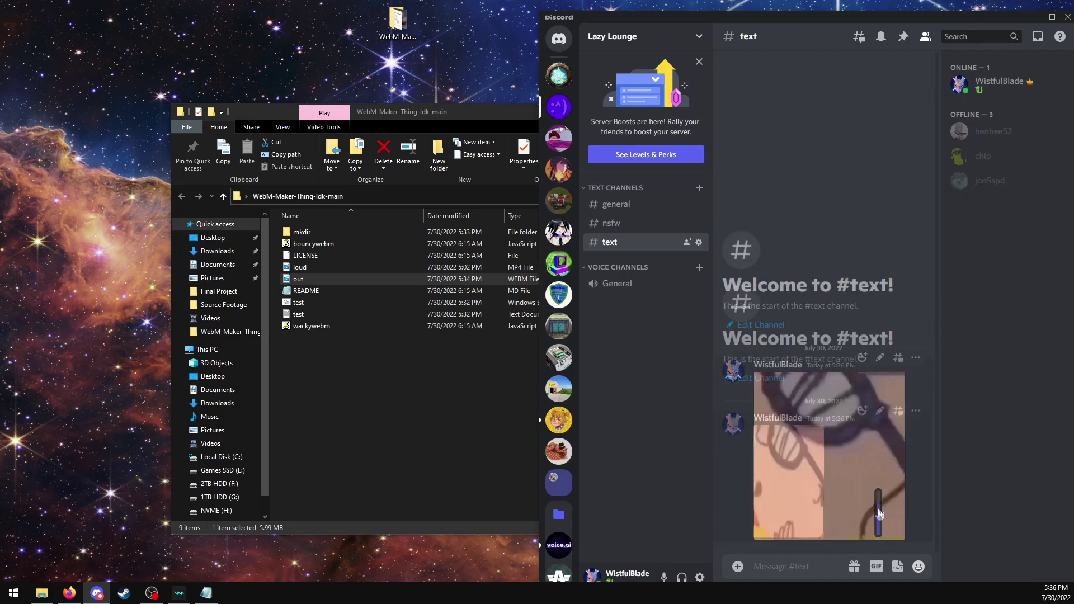